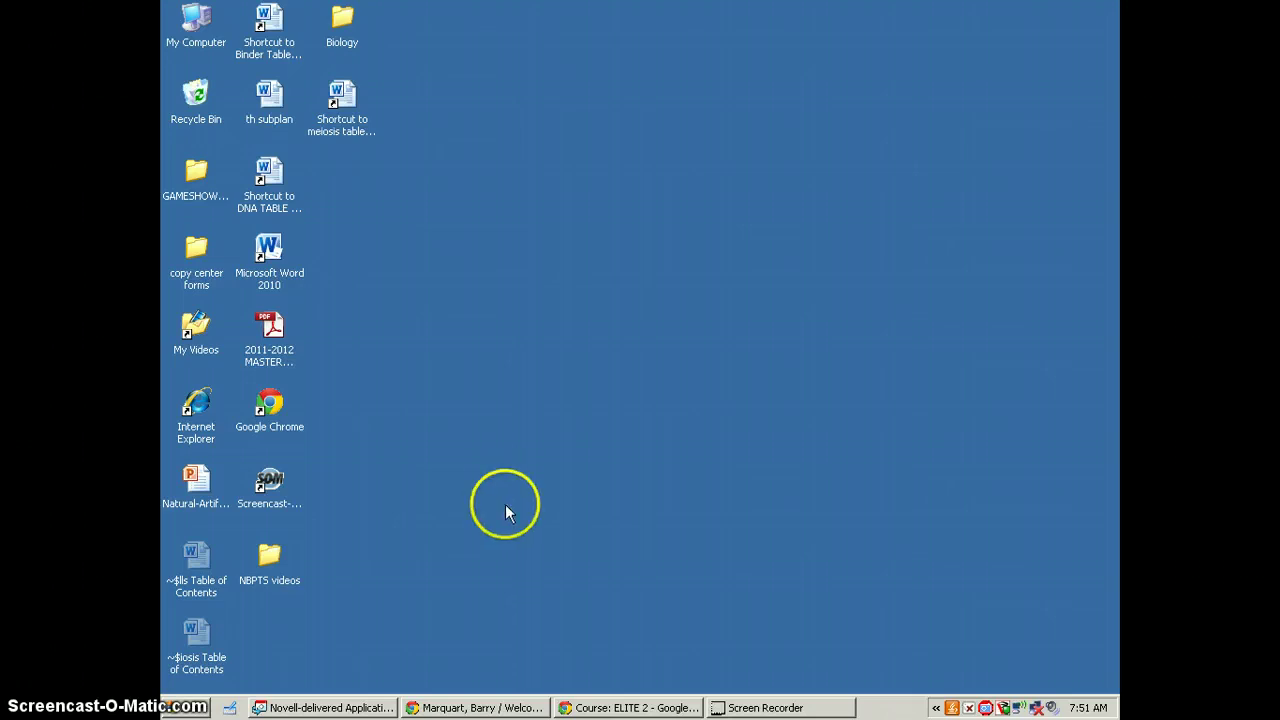
Bring the Chrome window with the Lindbergh High School teacher Welcome page to the front
left_click(507, 710)
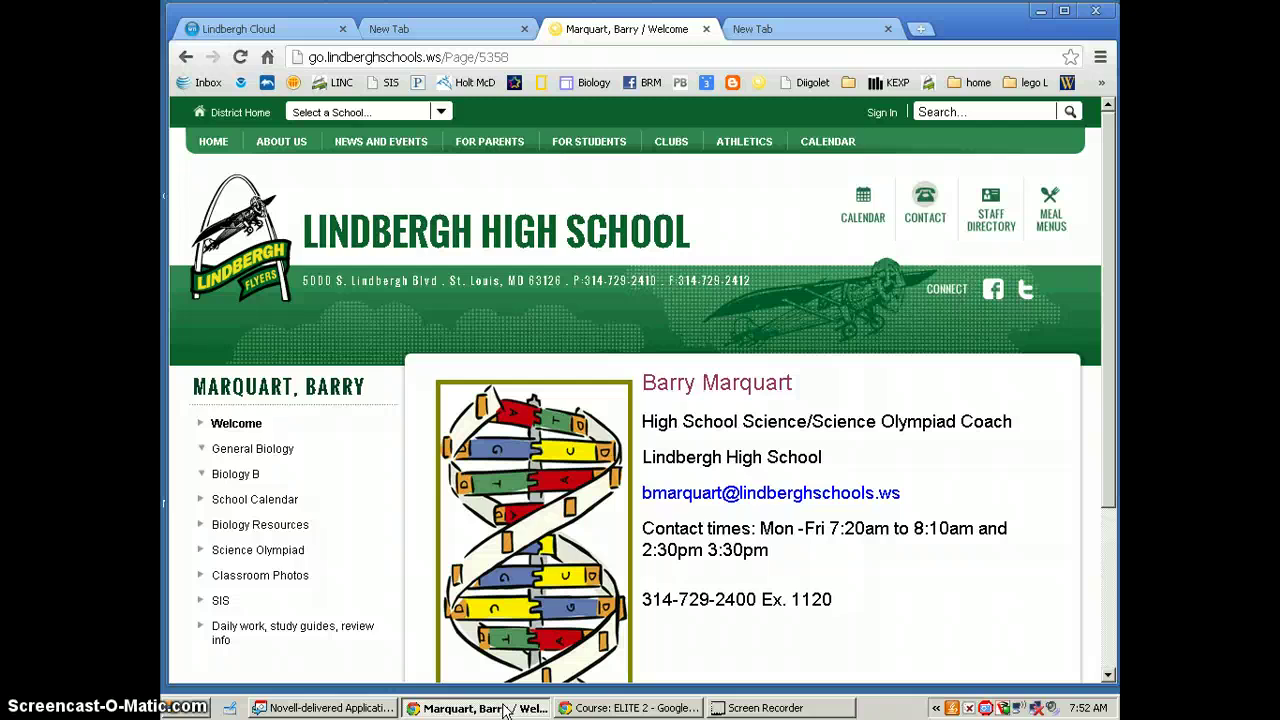
Open the 'guess the embryo' assignment under General Biology's Reviews, Notes & Assignments, then follow its PBS link
left_click(204, 451)
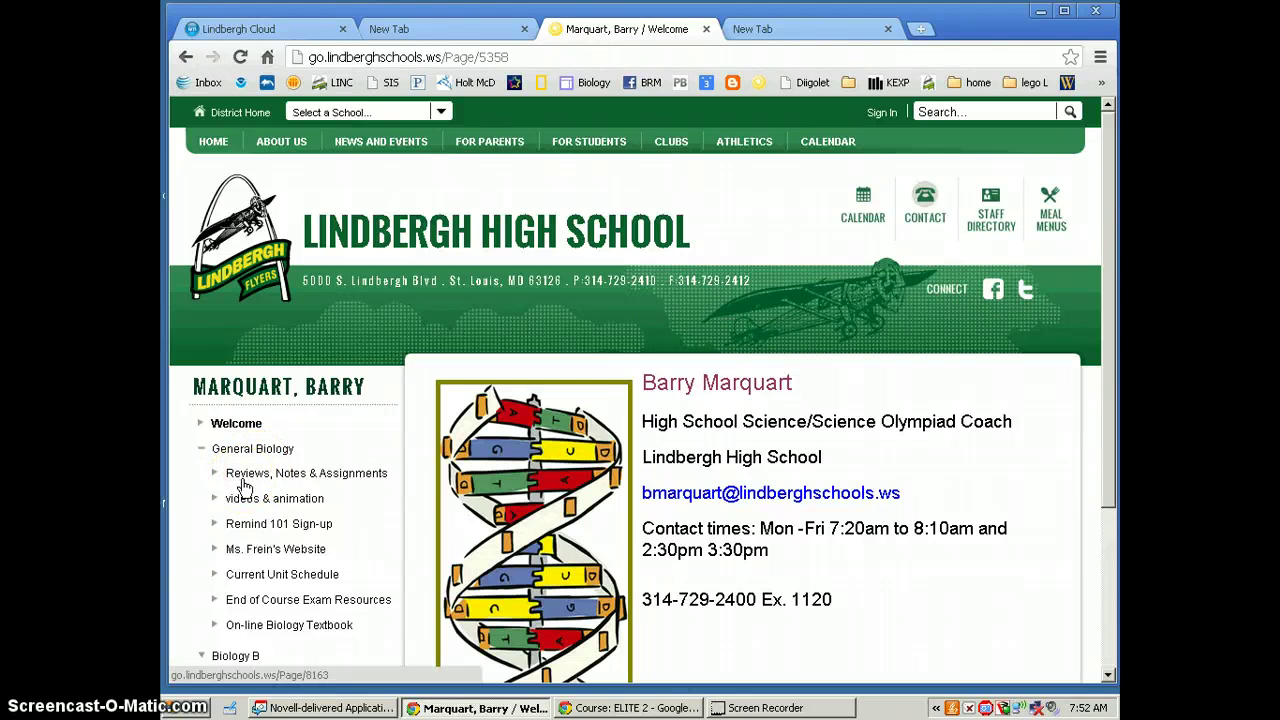
left_click(232, 478)
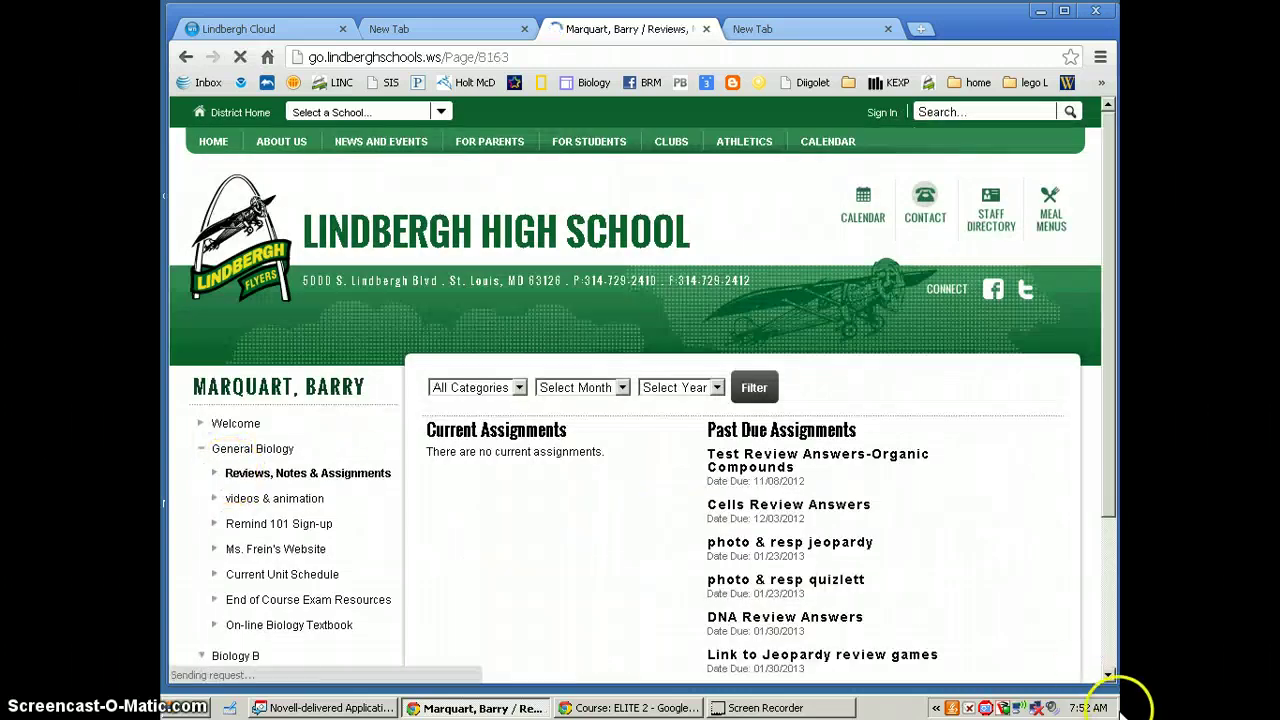
scroll(1115, 680, "down", 1)
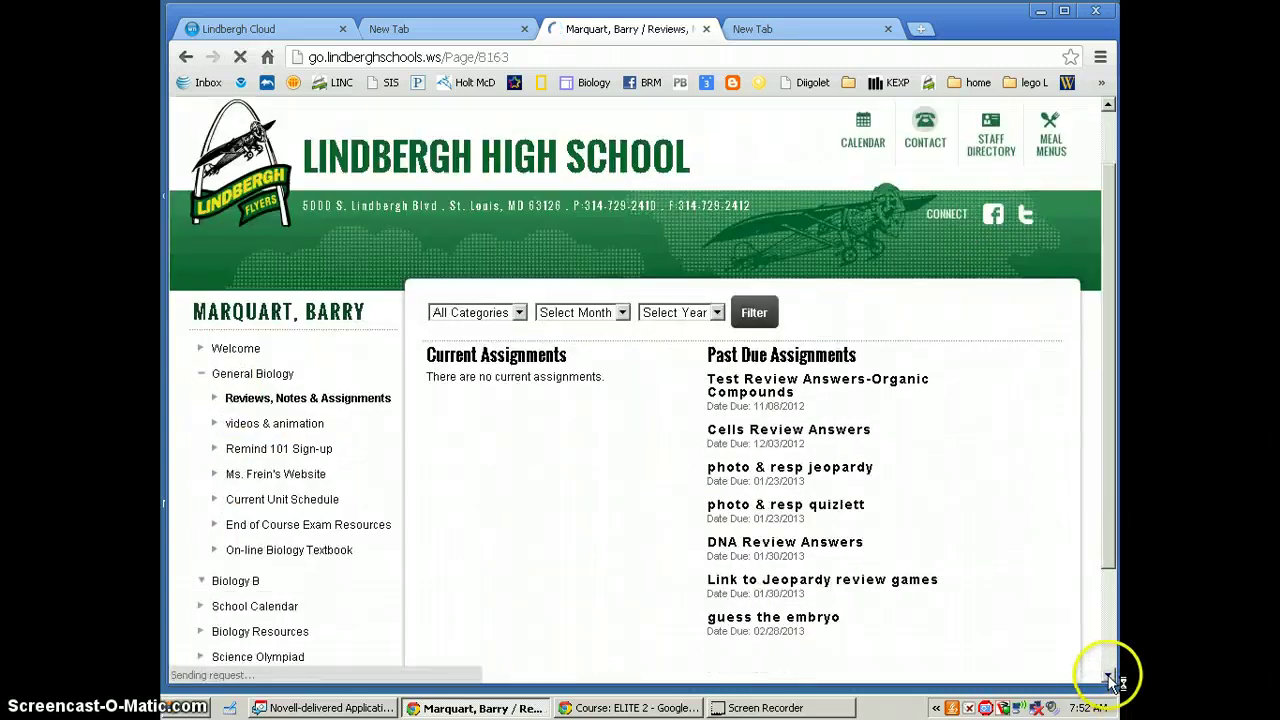
left_click(812, 618)
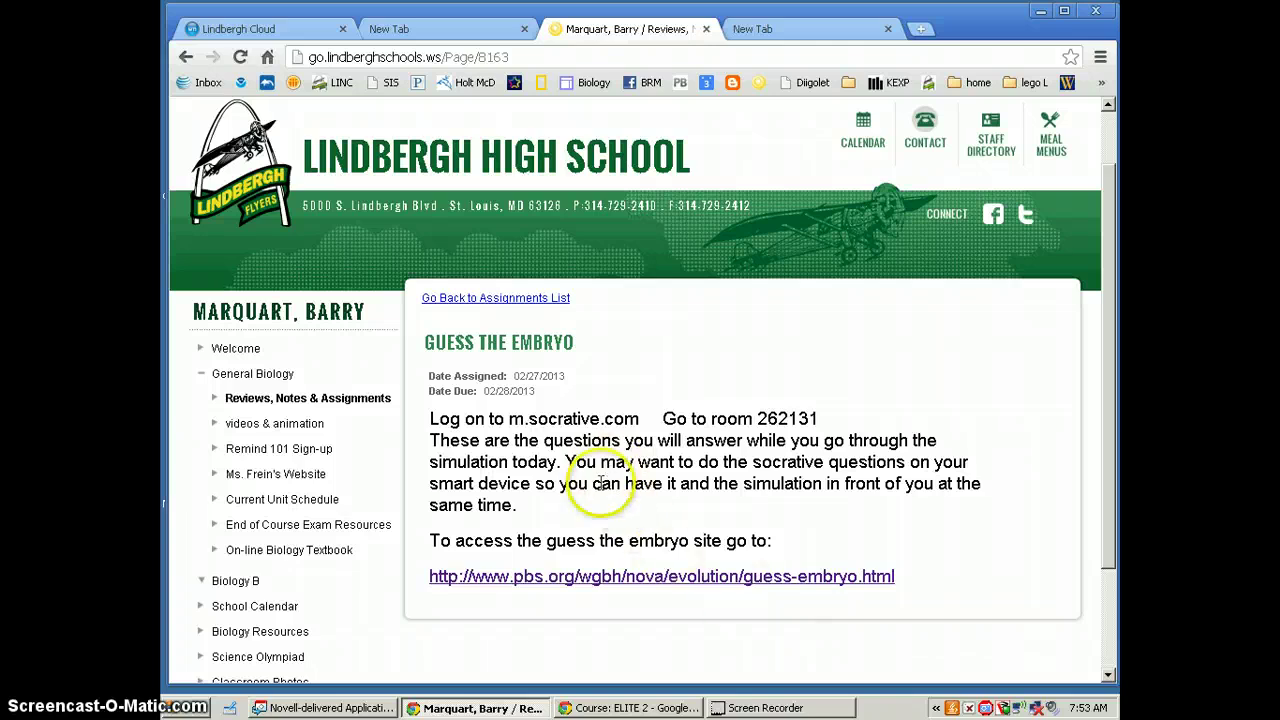
left_click(566, 577)
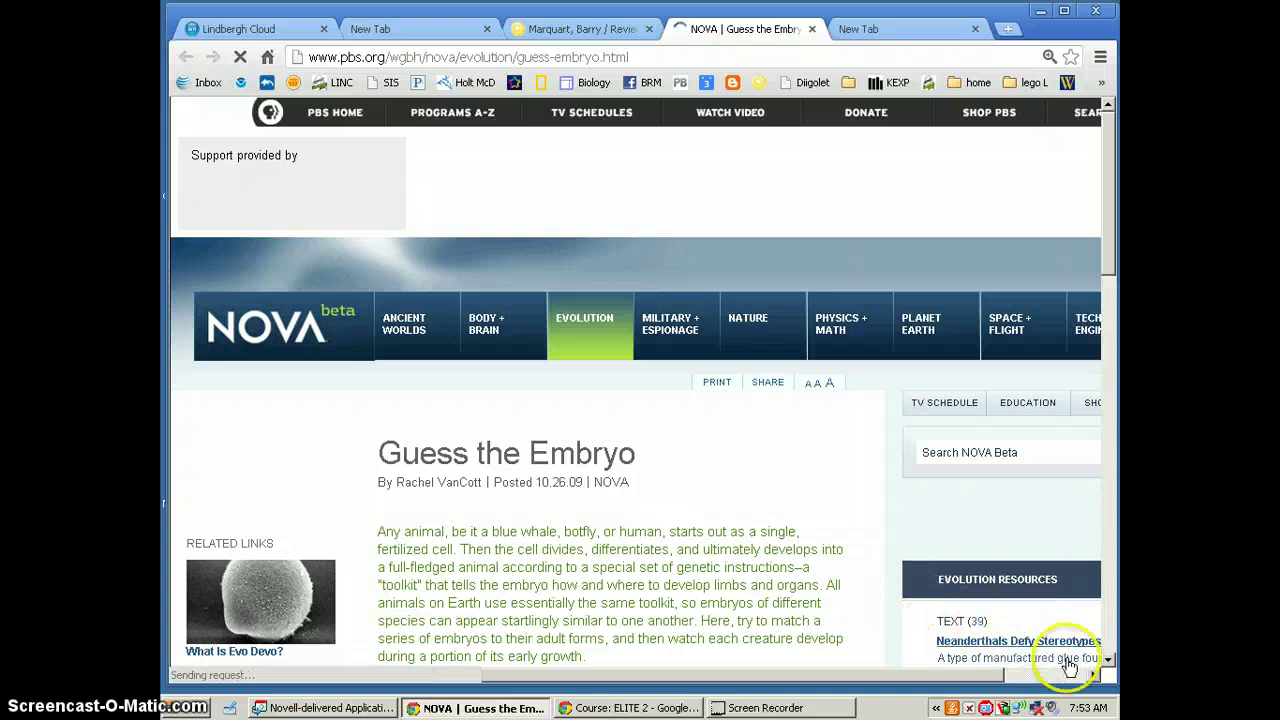
Launch the Guess the Embryo interactive from the PBS NOVA article page
scroll(1110, 665, "down", 4)
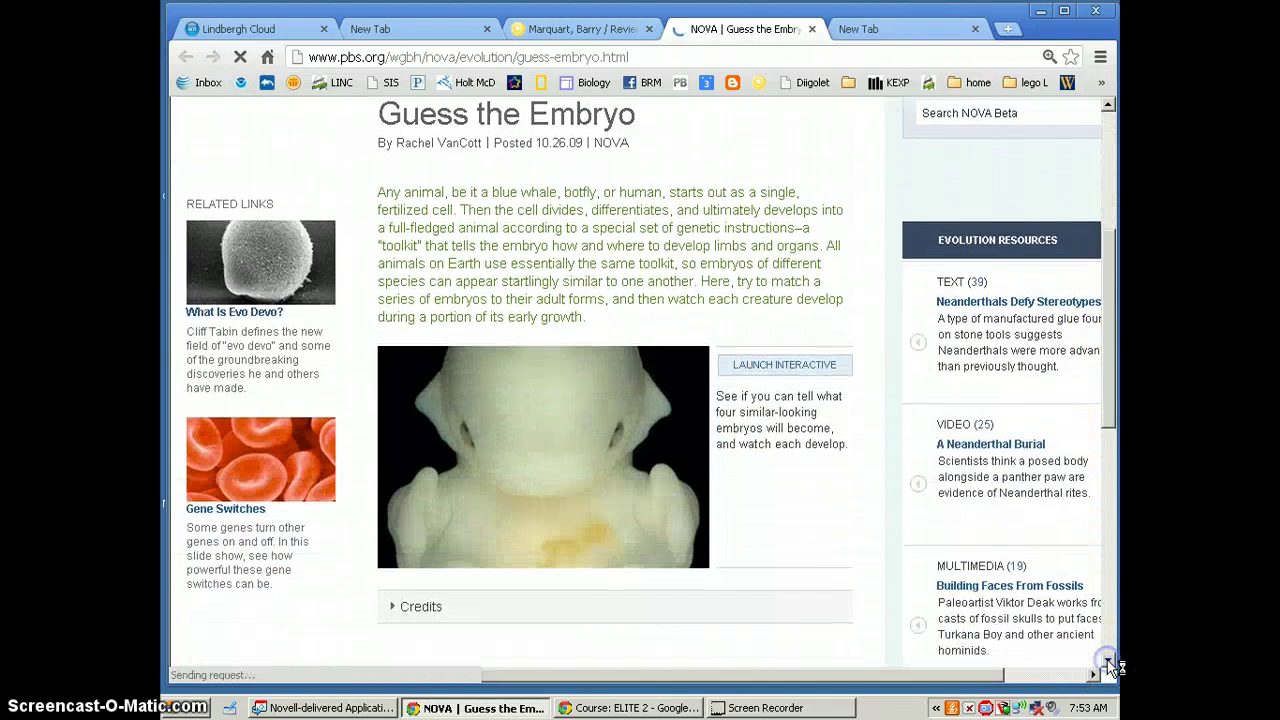
left_click(1109, 663)
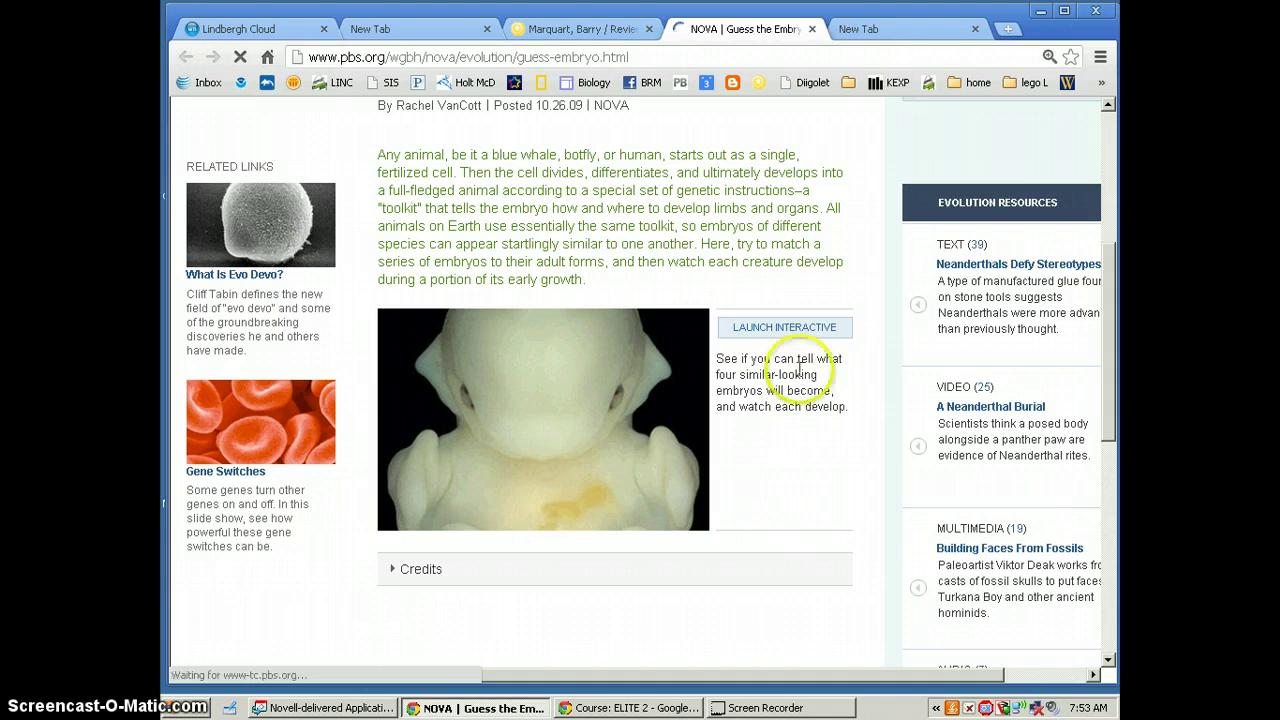
left_click(786, 339)
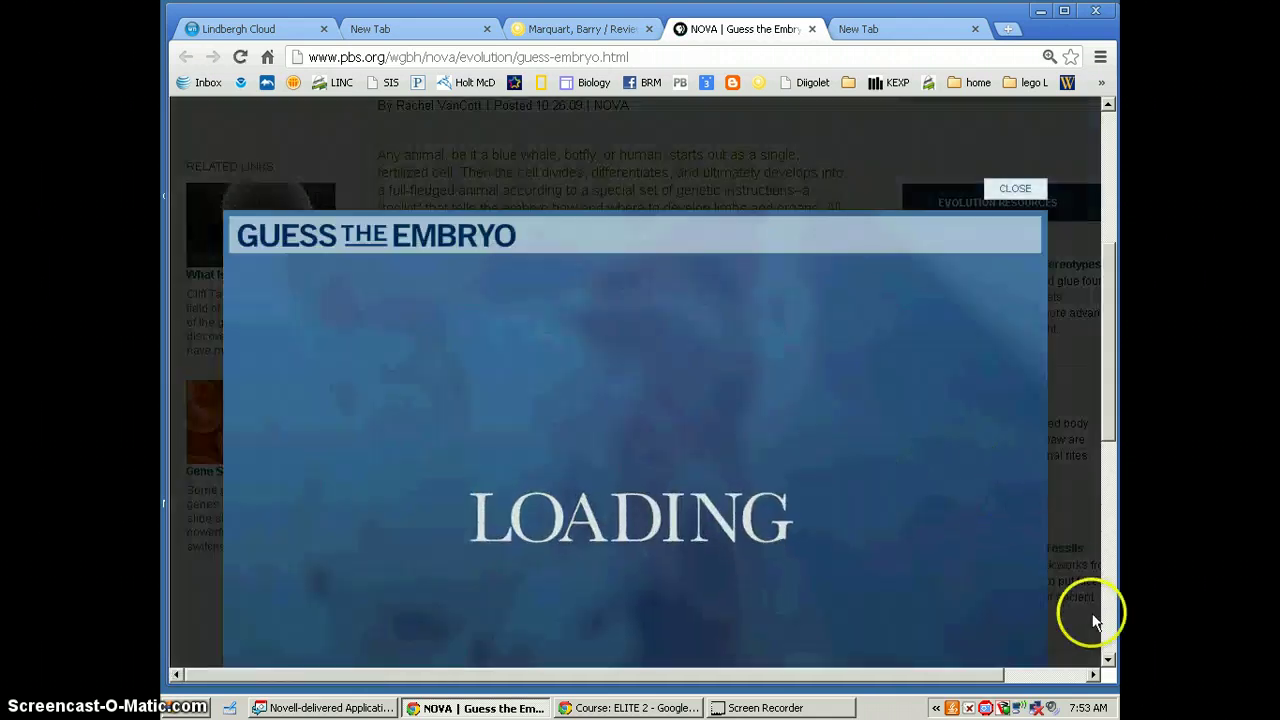
left_click(1108, 660)
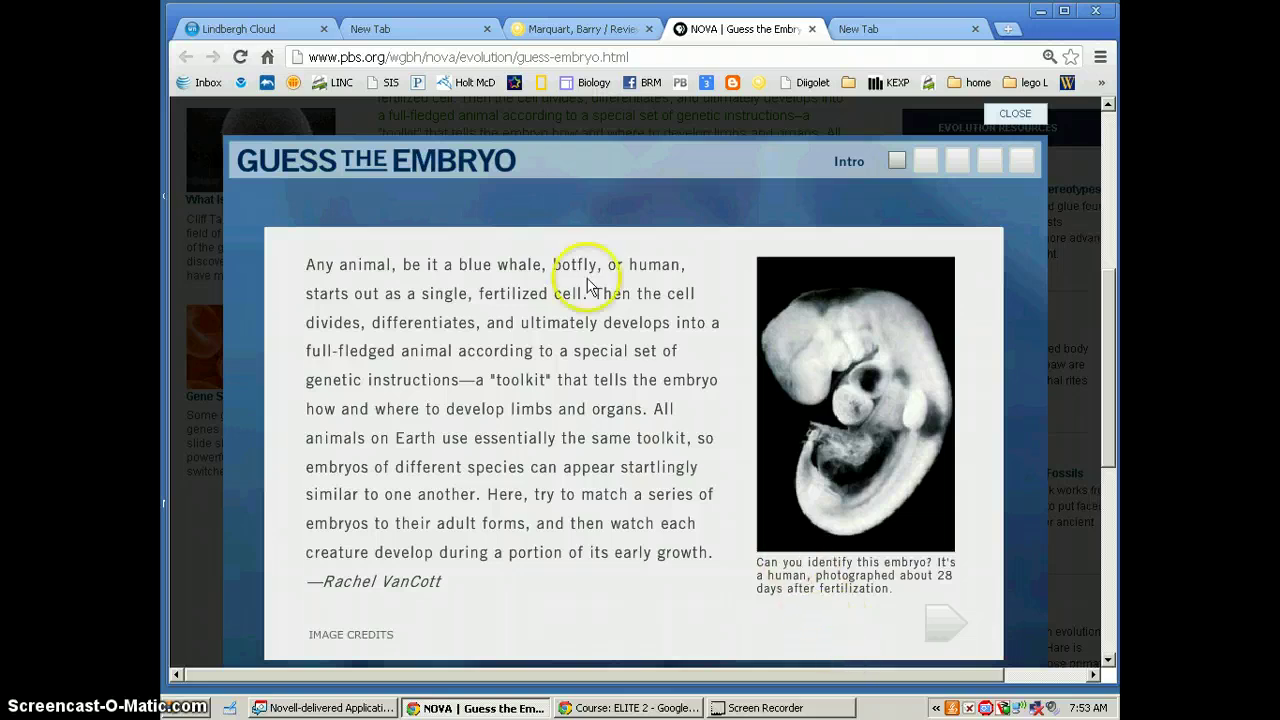
left_click(421, 26)
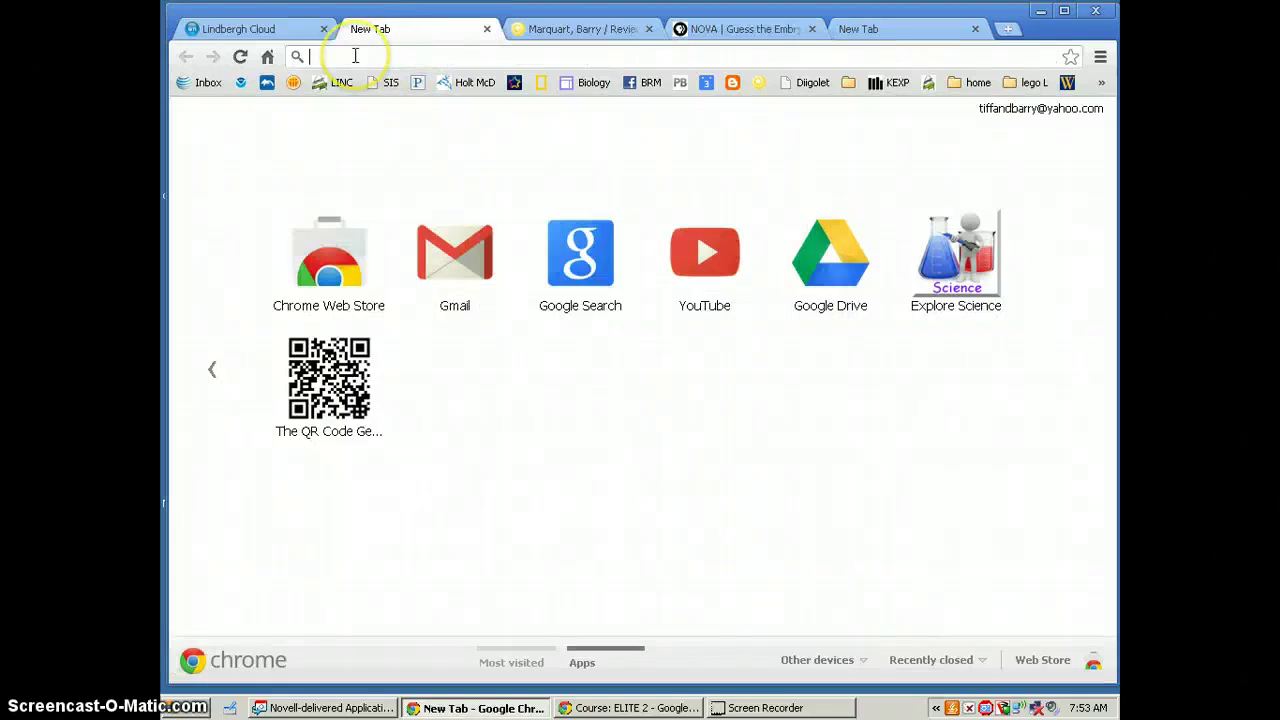
Go to socrative.com and open the Teacher Log In page
type("socrative.com")
key("Return")
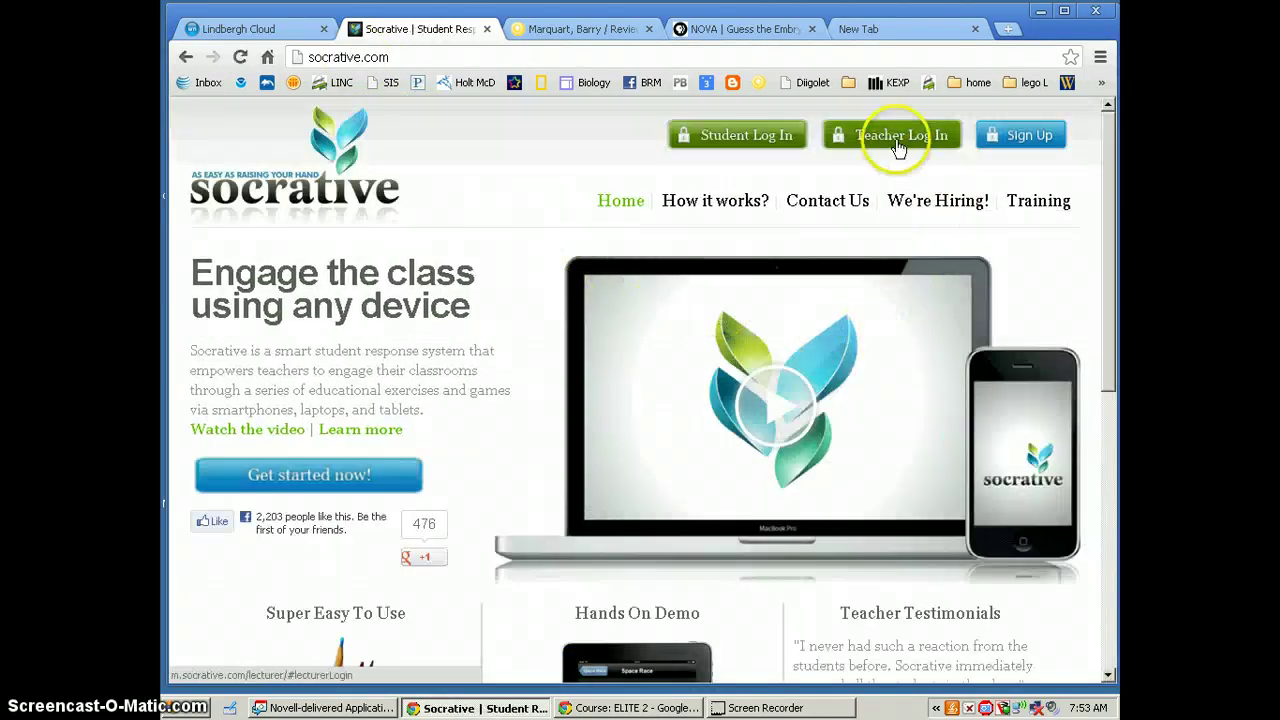
left_click(894, 136)
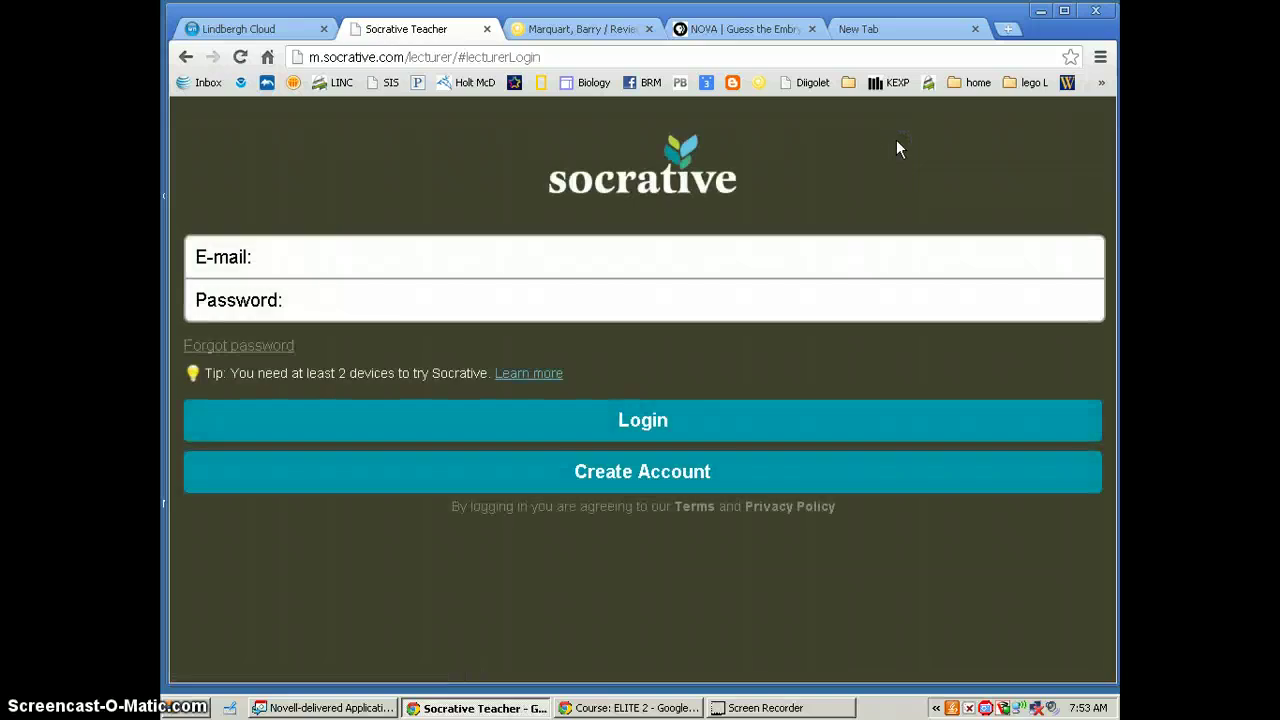
Log in to the Socrative teacher account with the account e-mail and password
left_click(286, 260)
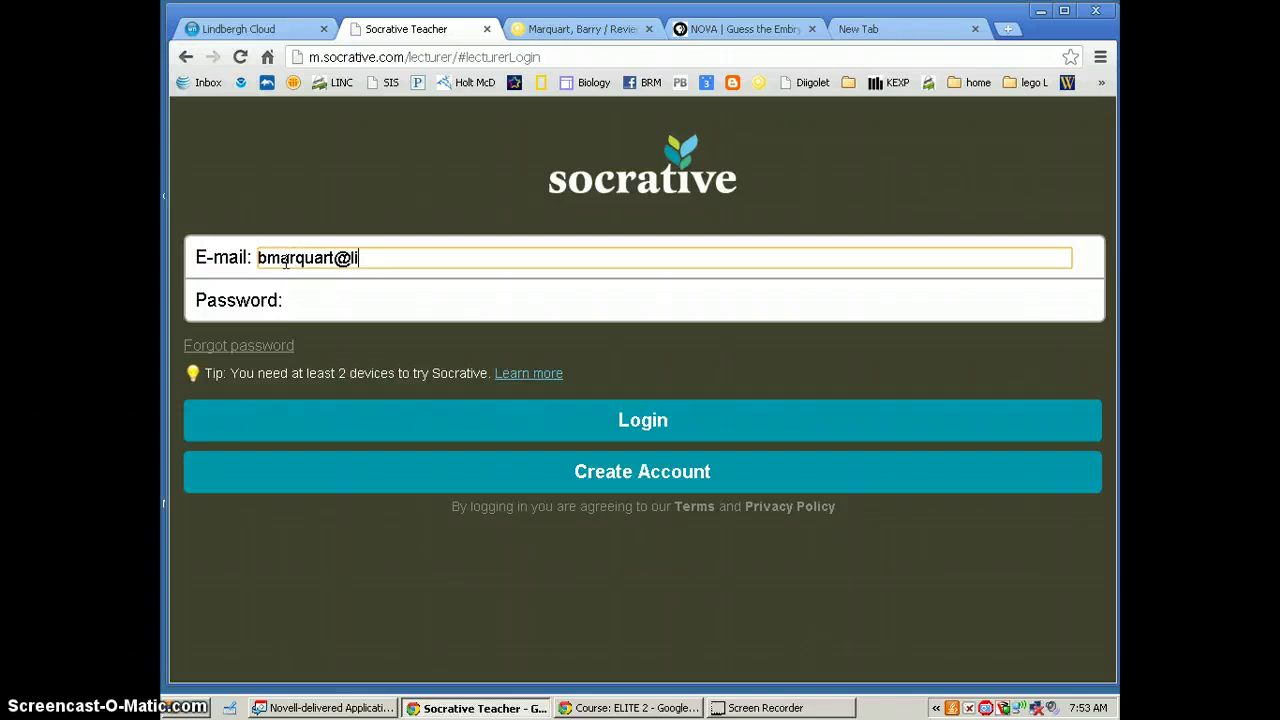
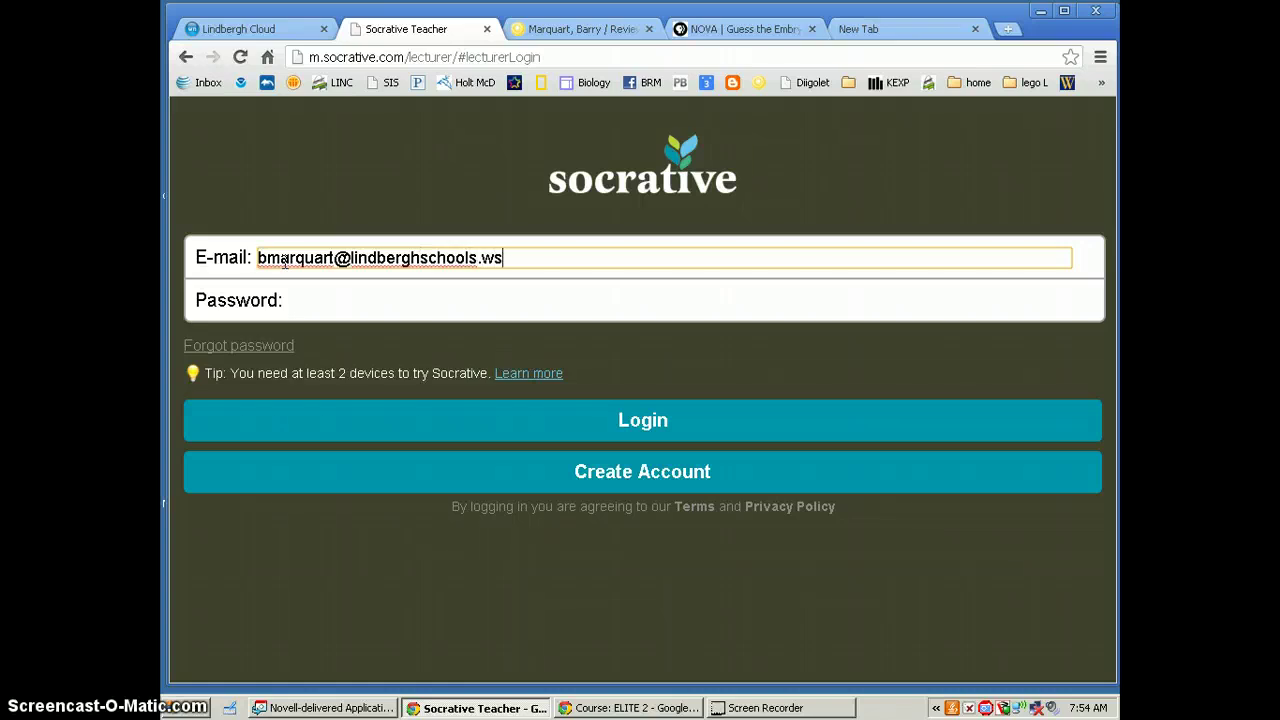
key("Tab")
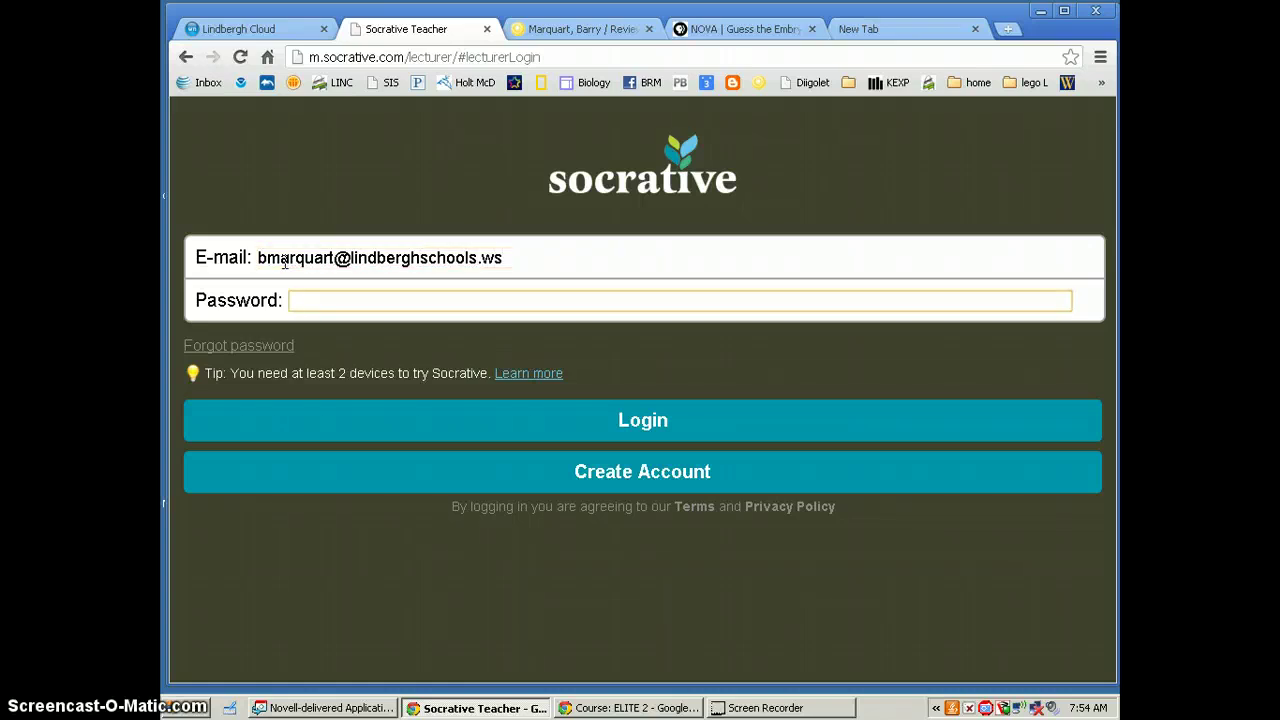
type("•••••")
left_click(643, 424)
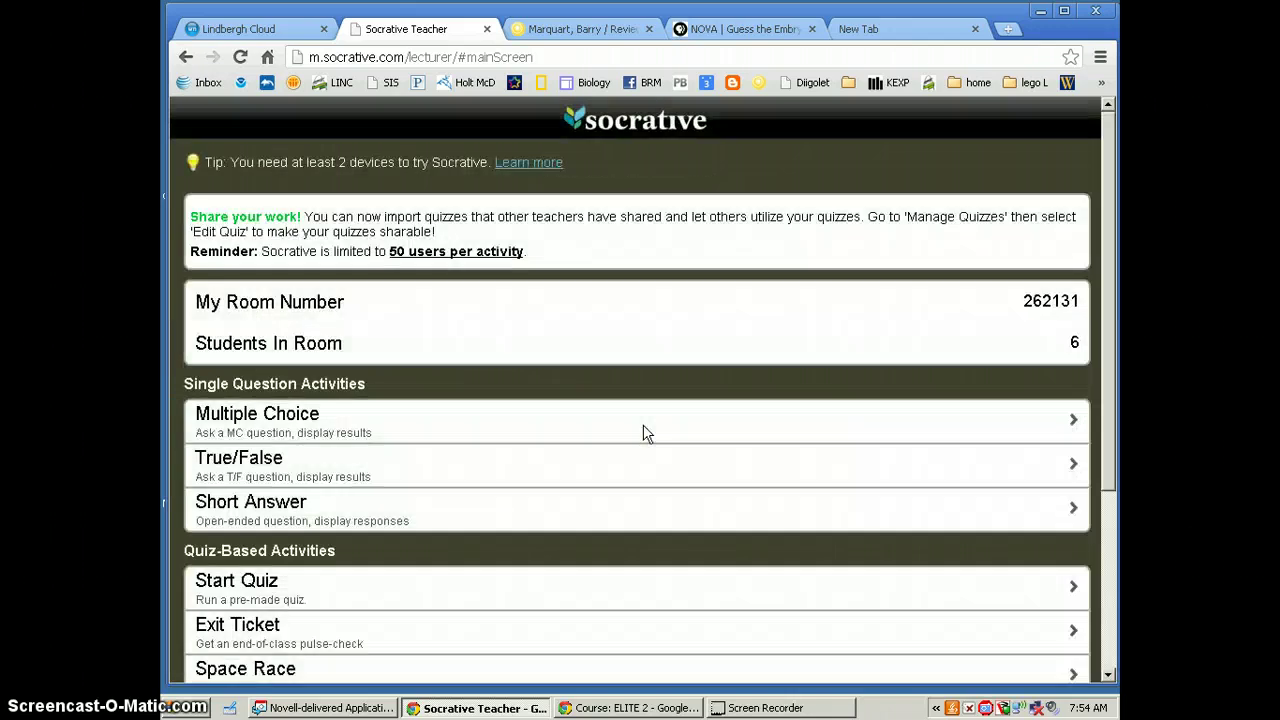
left_click(1108, 678)
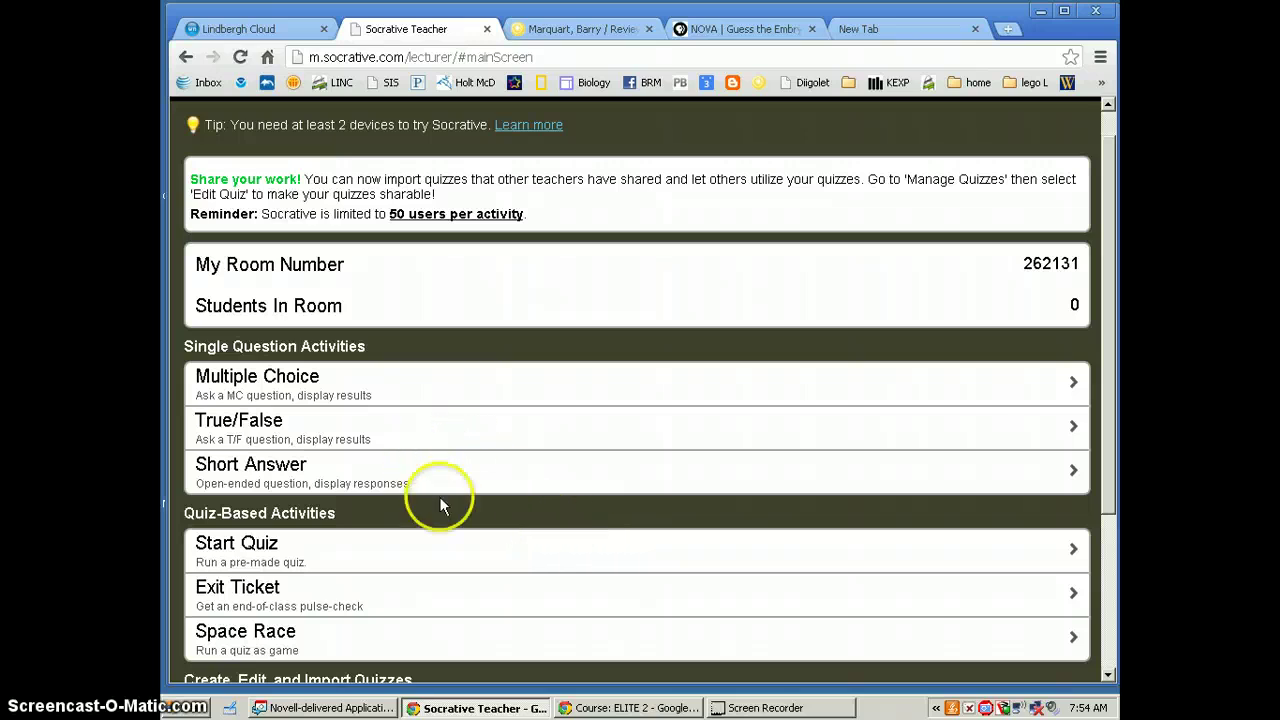
Start the saved 'Guess the Embryo Questions' quiz as a Student Paced Quiz
left_click(1109, 674)
left_click(1109, 674)
left_click(1109, 674)
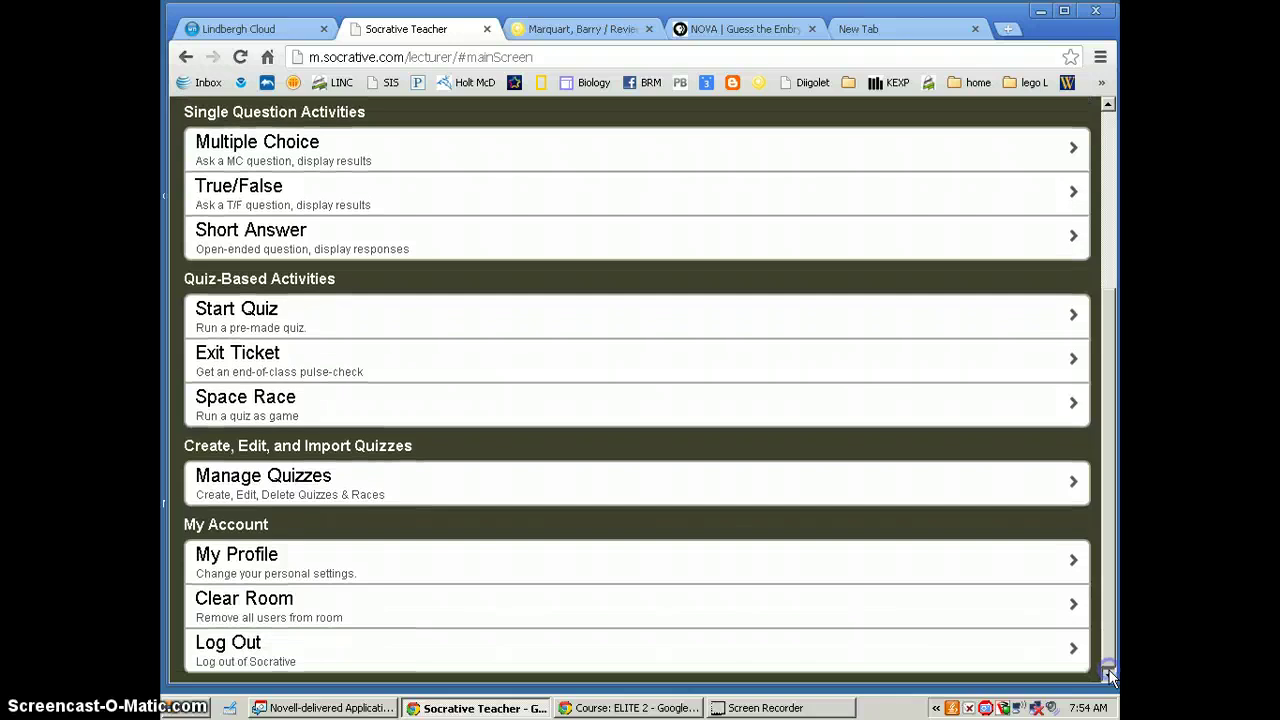
left_click(239, 318)
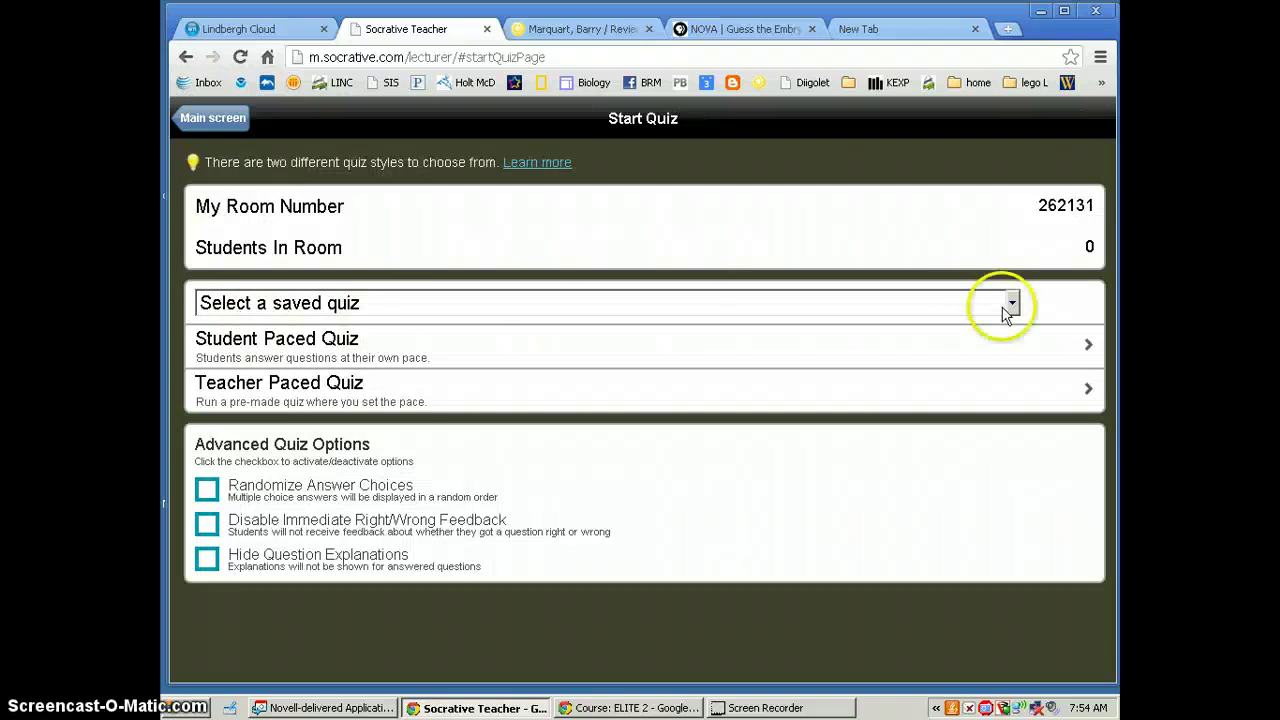
left_click(1013, 303)
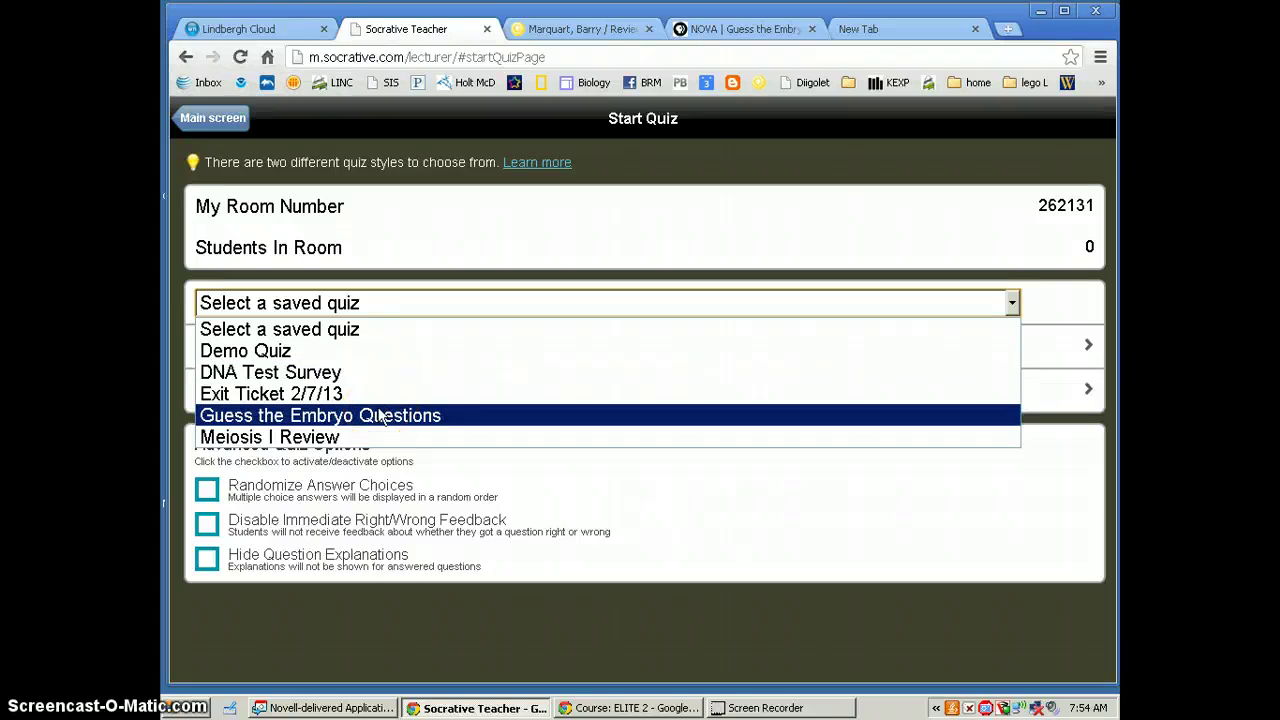
left_click(383, 416)
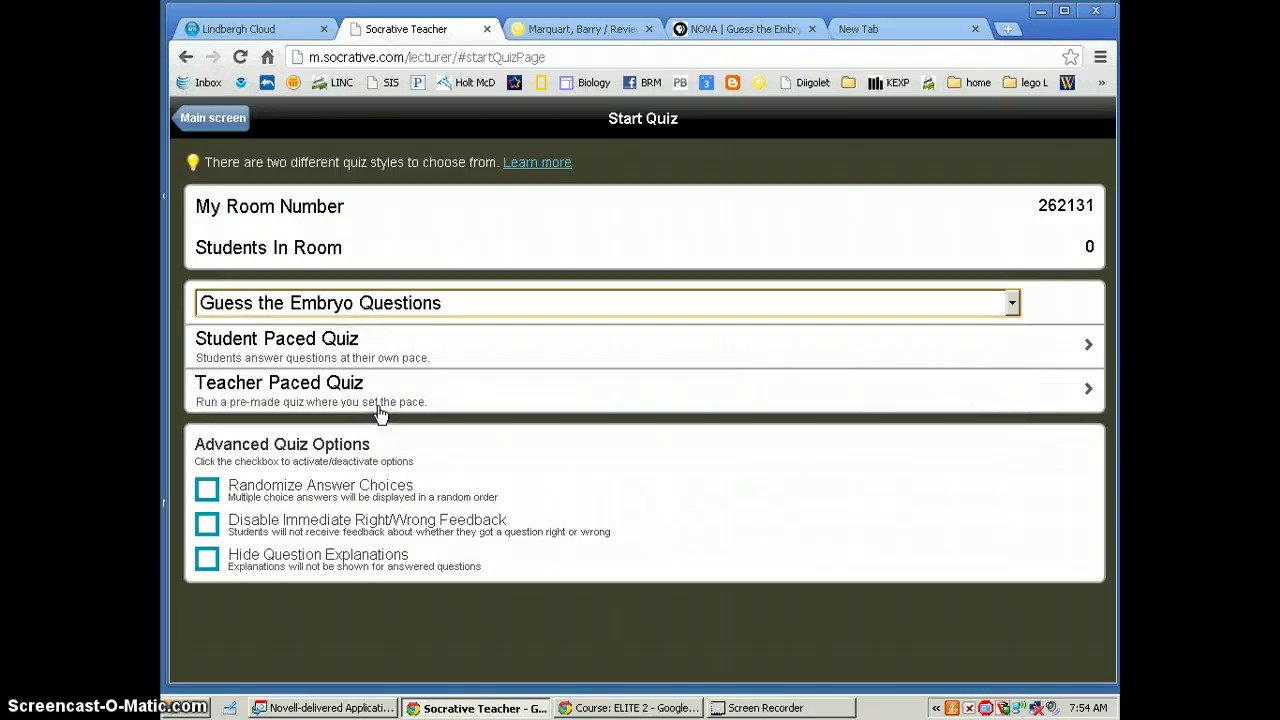
left_click(272, 340)
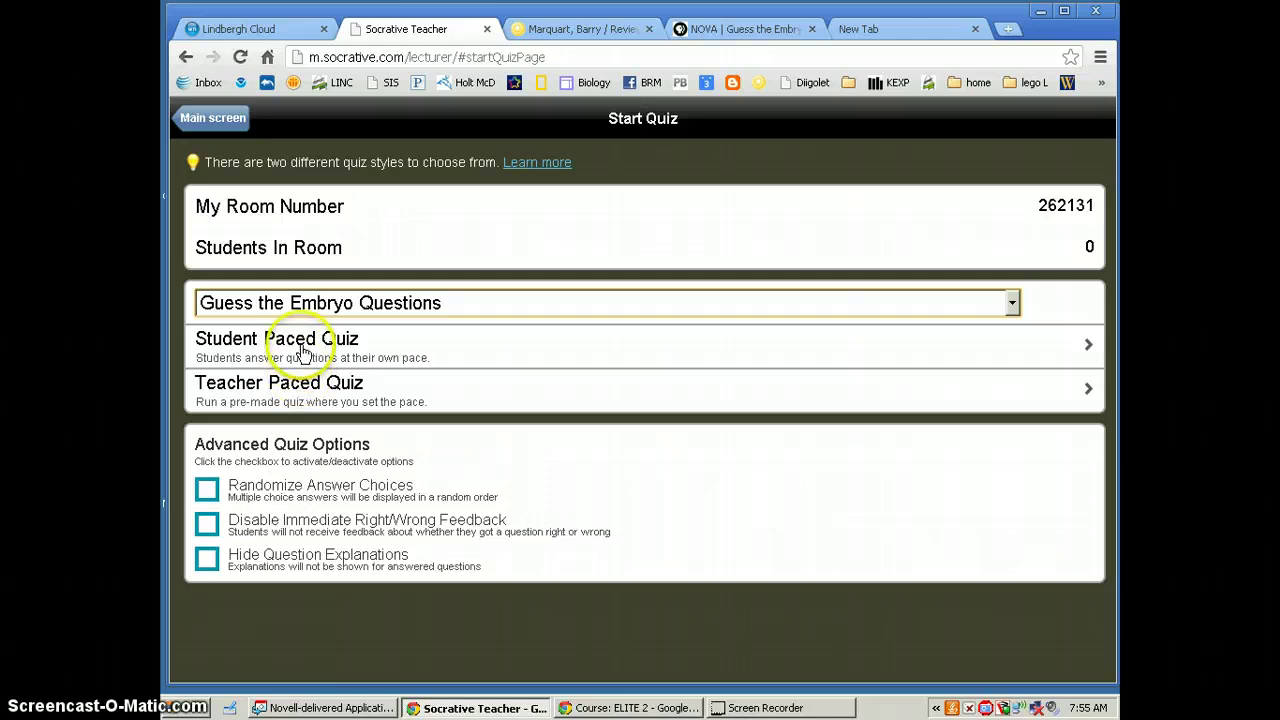
left_click(302, 352)
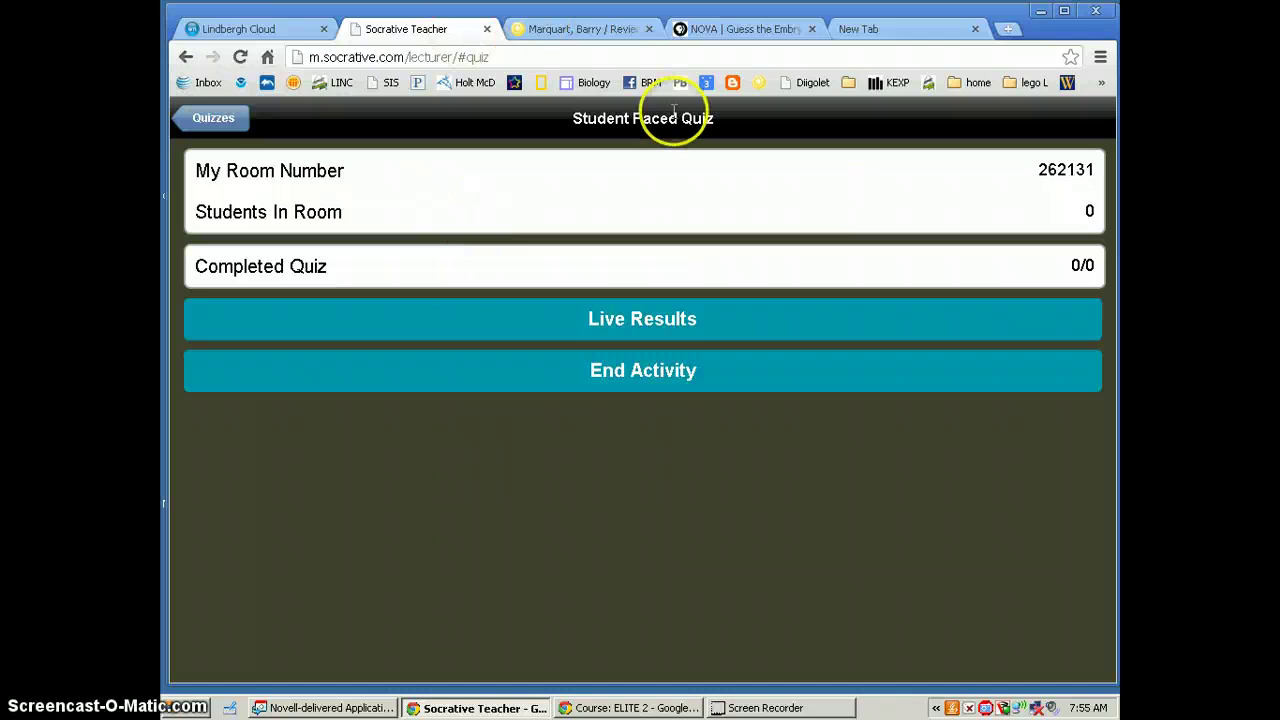
Open the m.socrative.com student join page in a new tab, checking the room number on the teacher tab
left_click(871, 40)
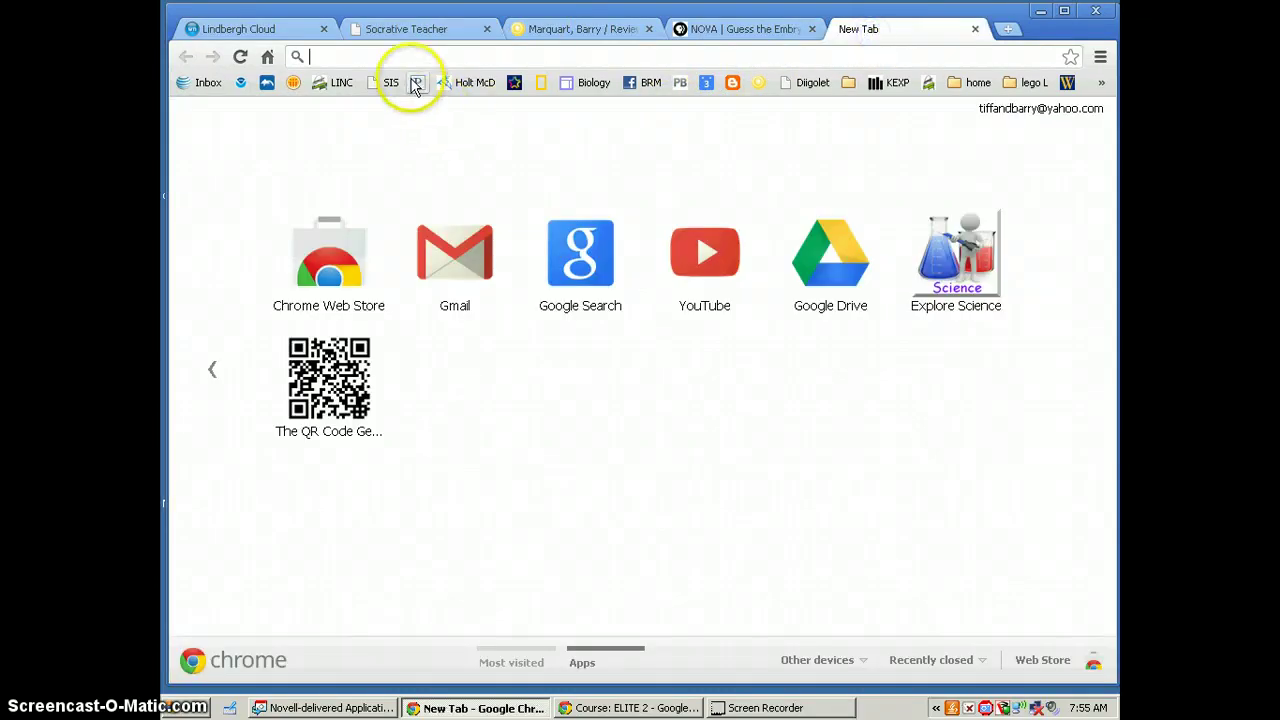
type("m.socrative.com")
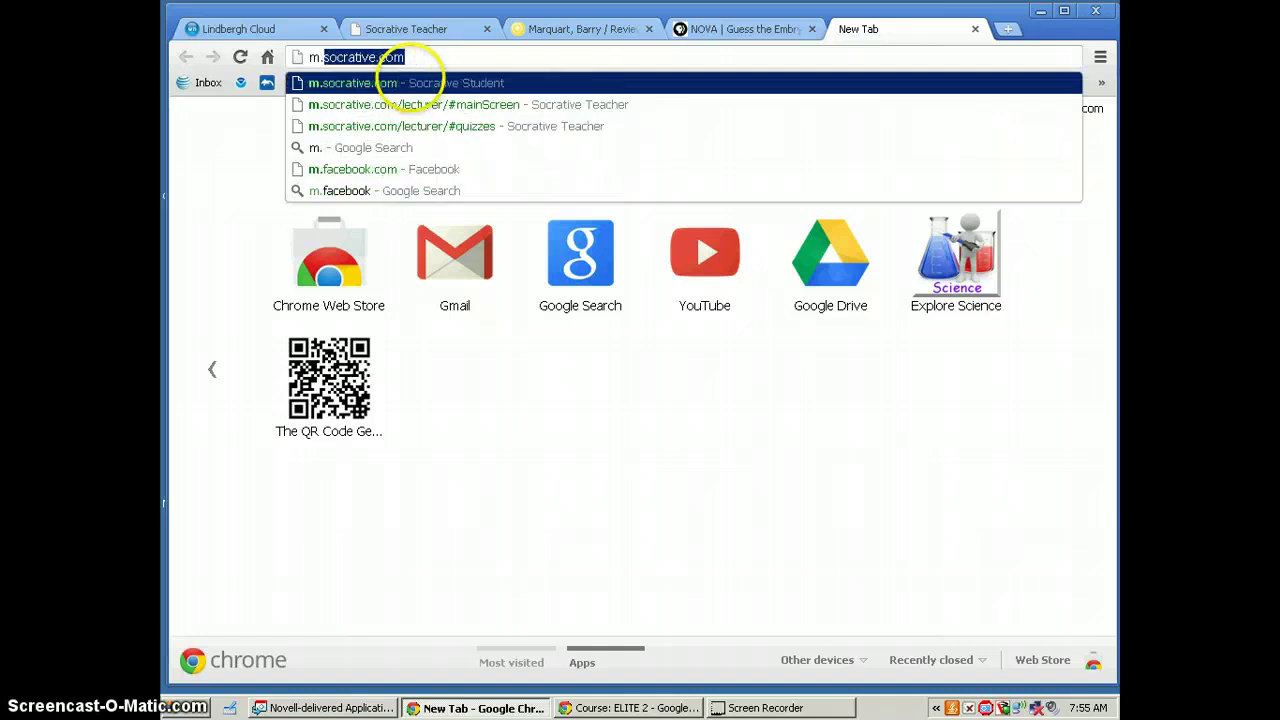
left_click(412, 82)
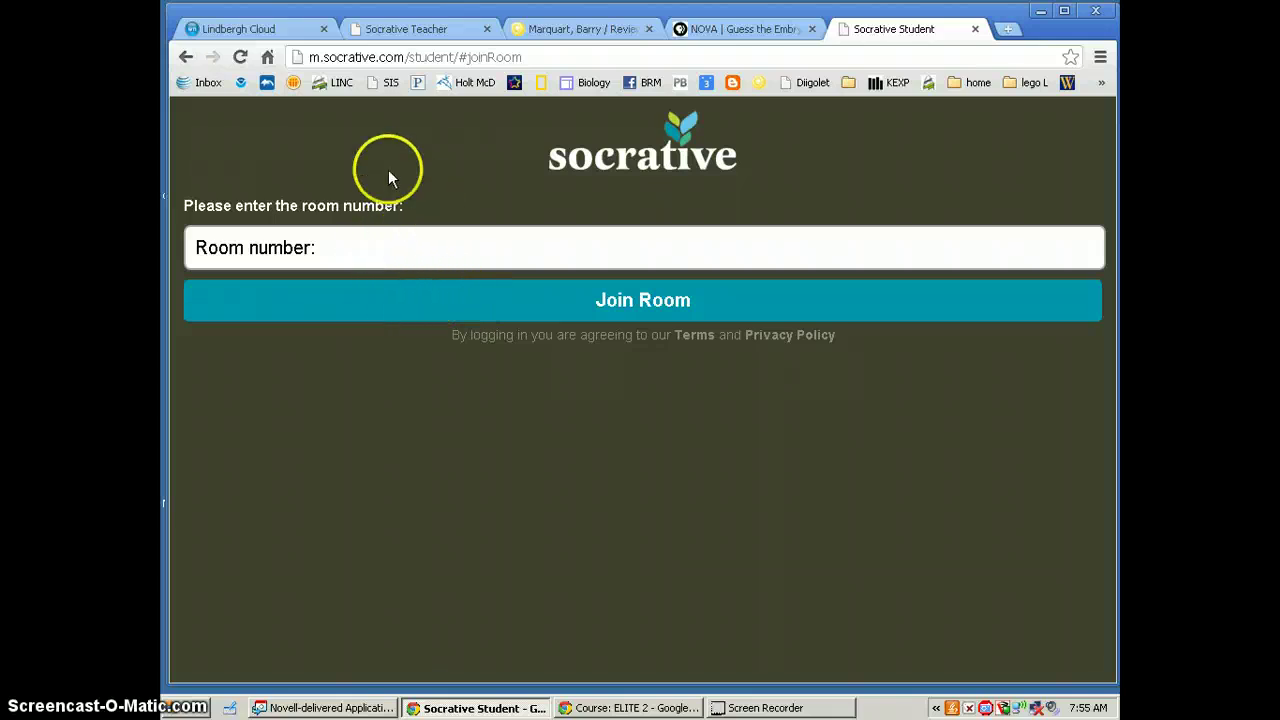
left_click(444, 30)
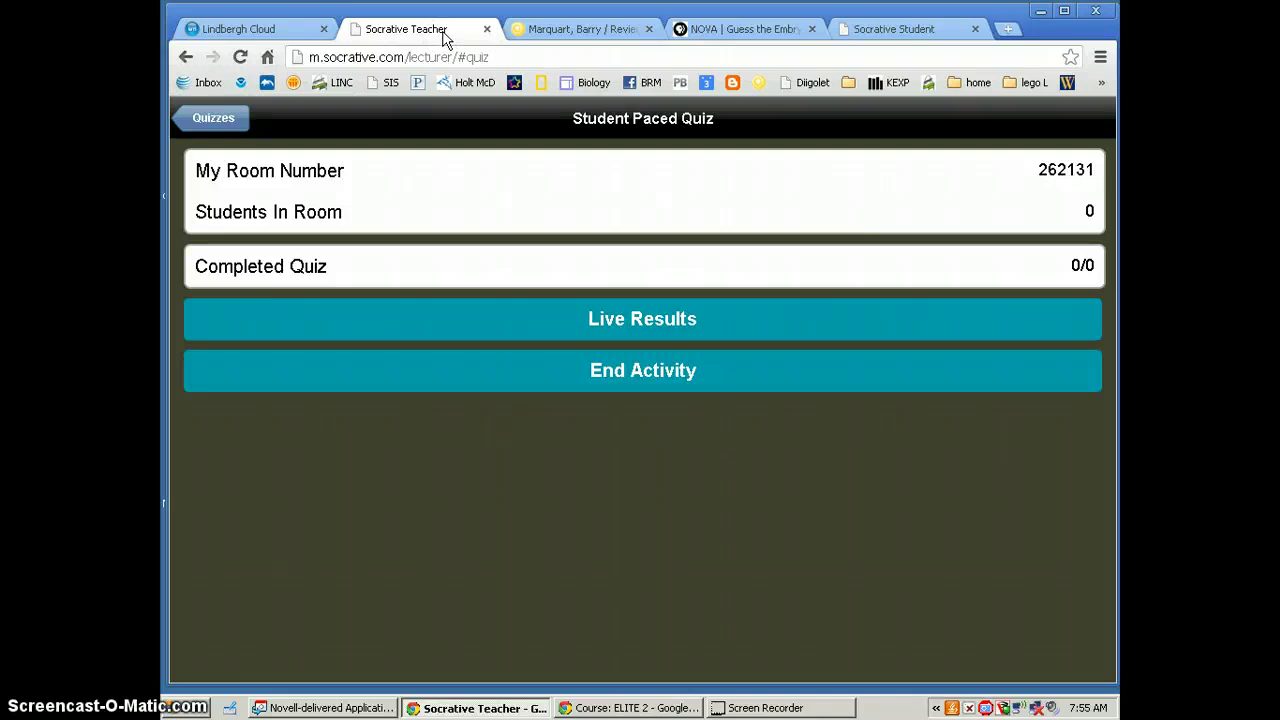
left_click(858, 22)
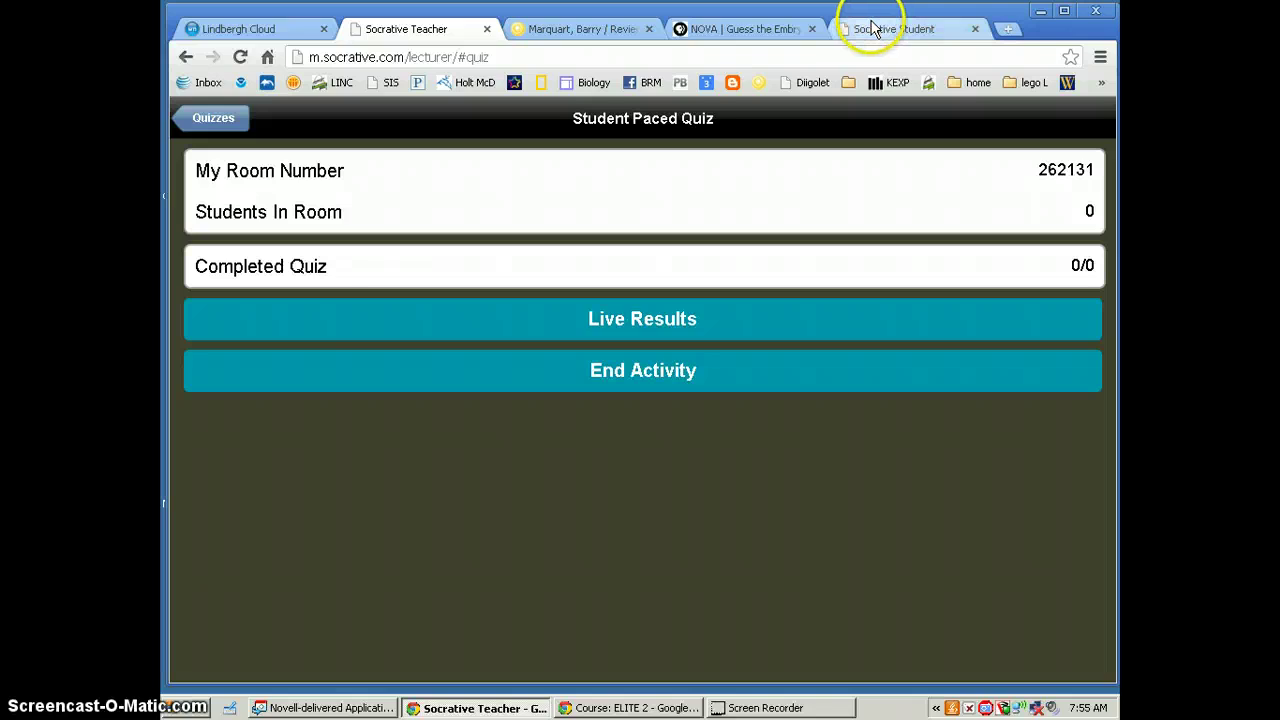
left_click(373, 257)
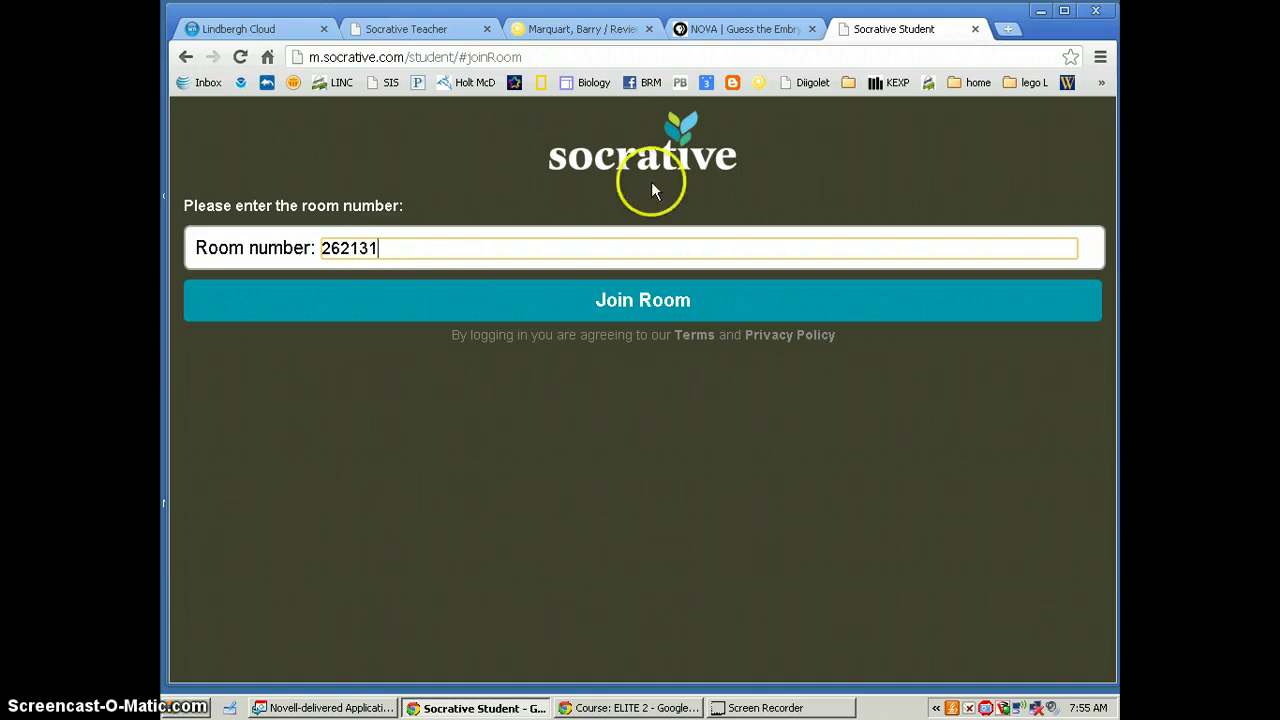
left_click(397, 30)
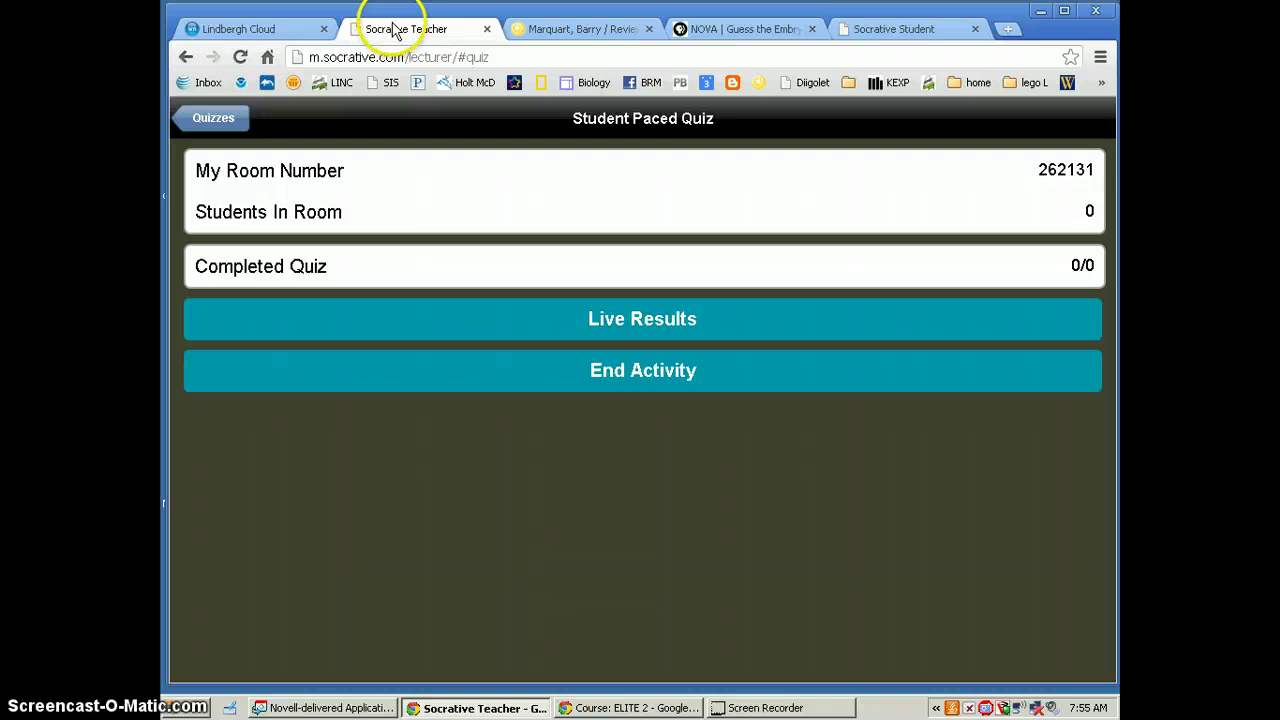
left_click(885, 35)
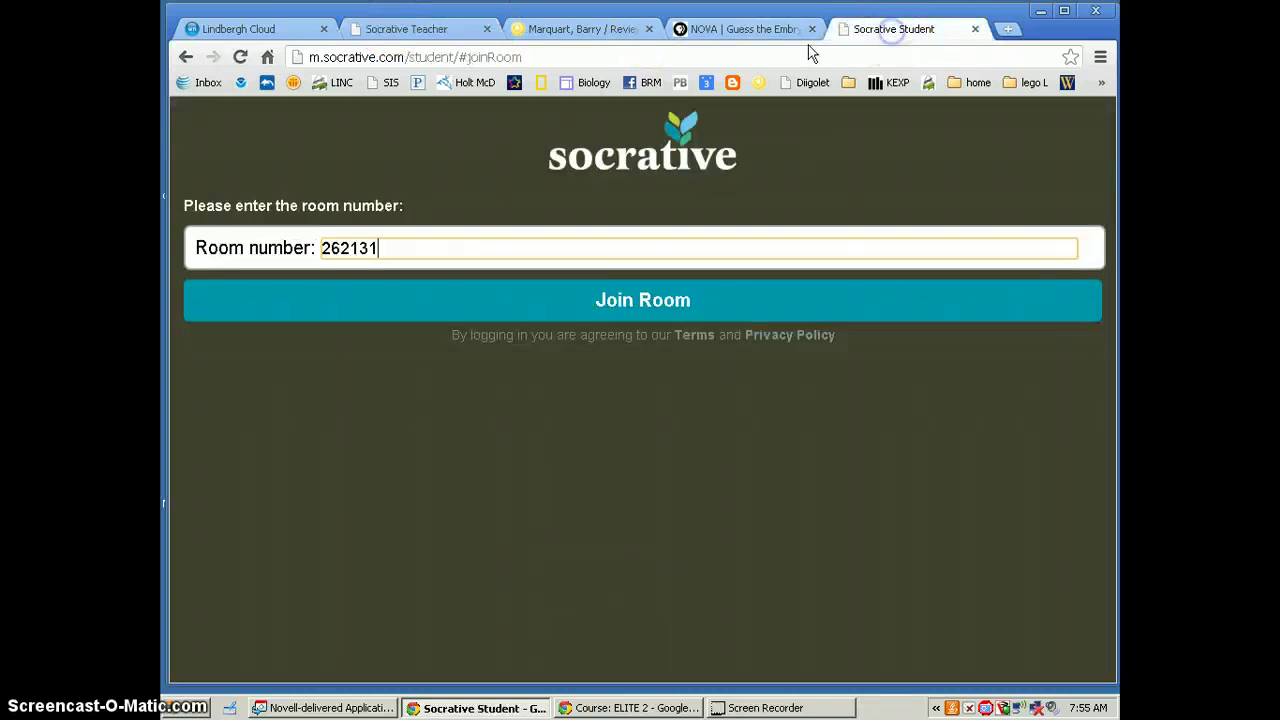
left_click(648, 300)
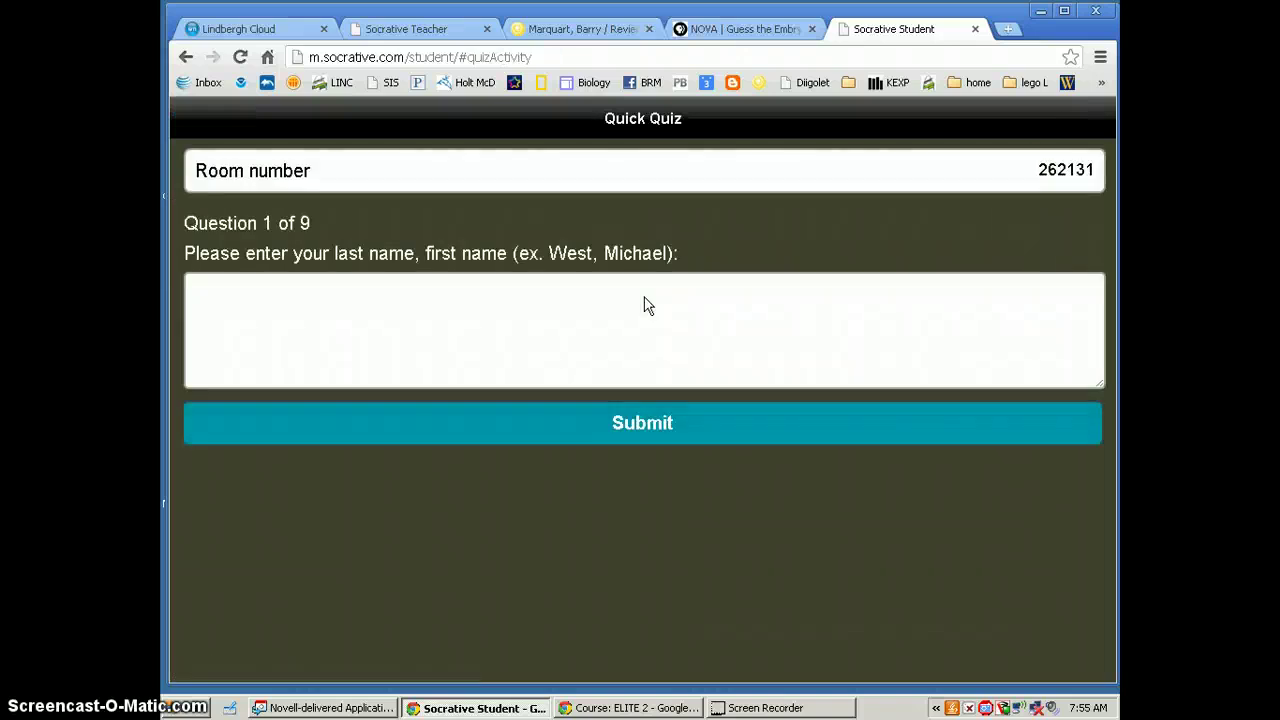
left_click(264, 290)
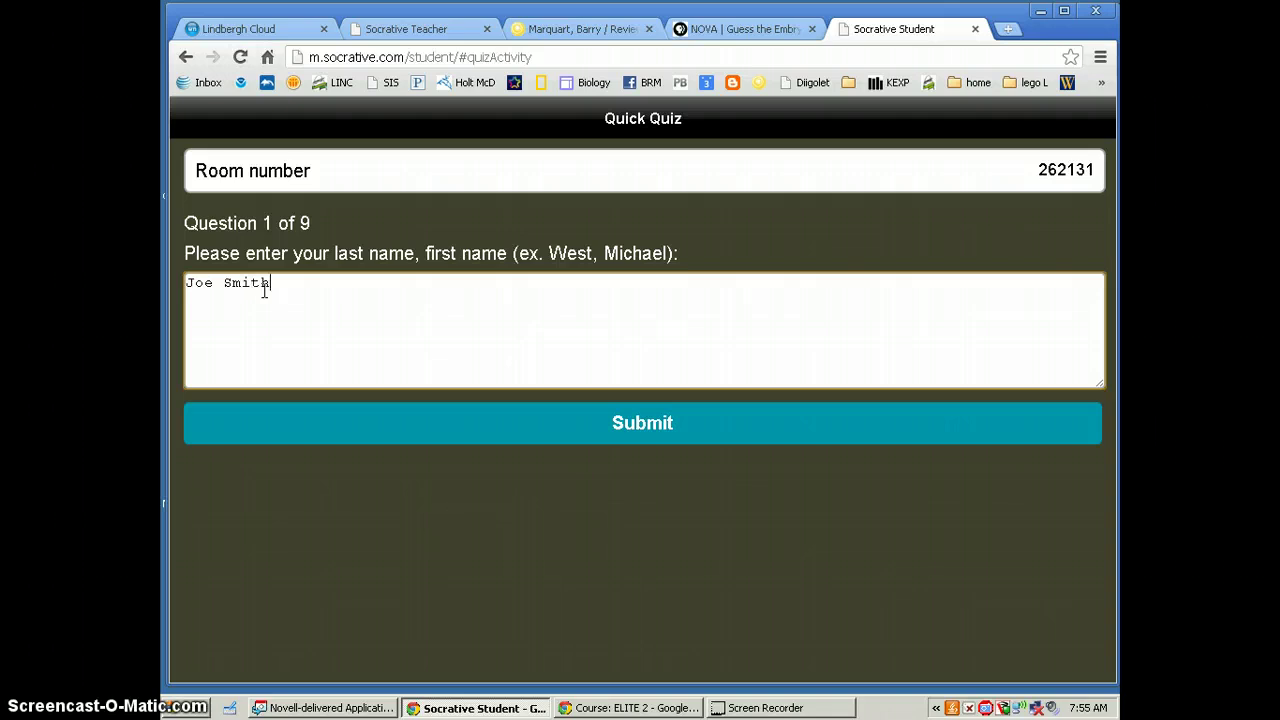
Submit the student's name and glance at the Guess the Embryo interactive
left_click(645, 437)
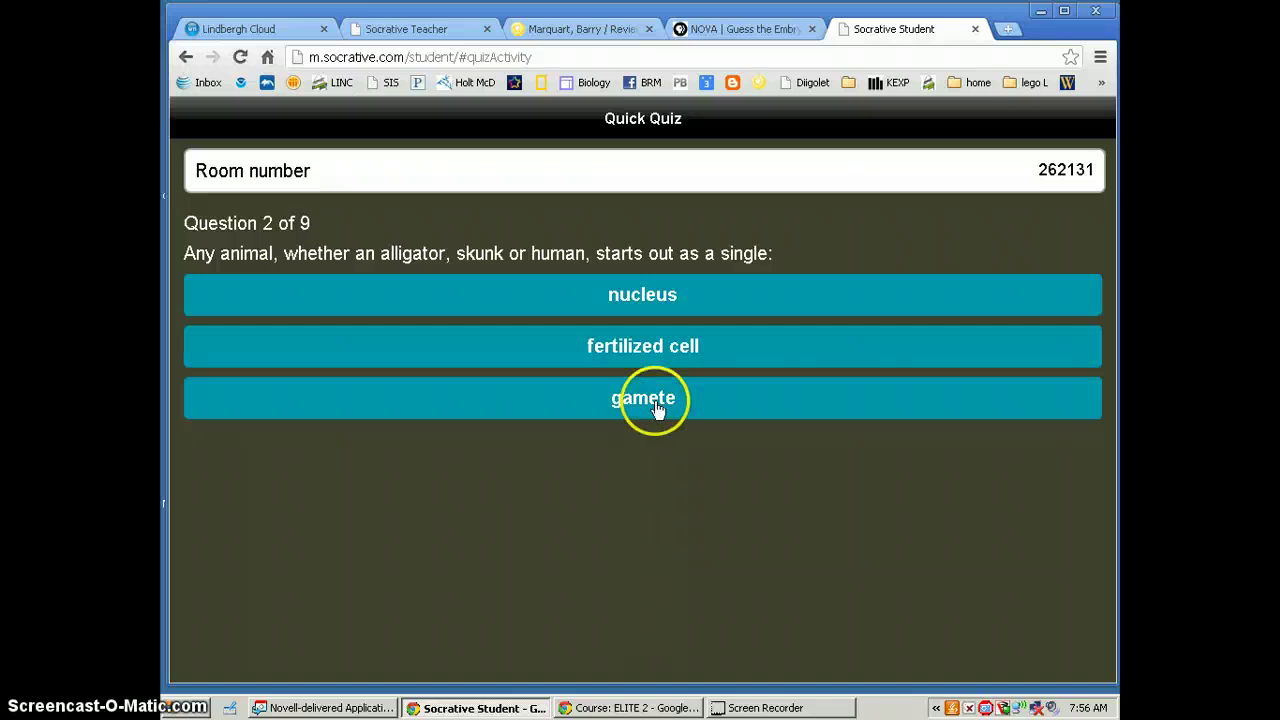
left_click(702, 32)
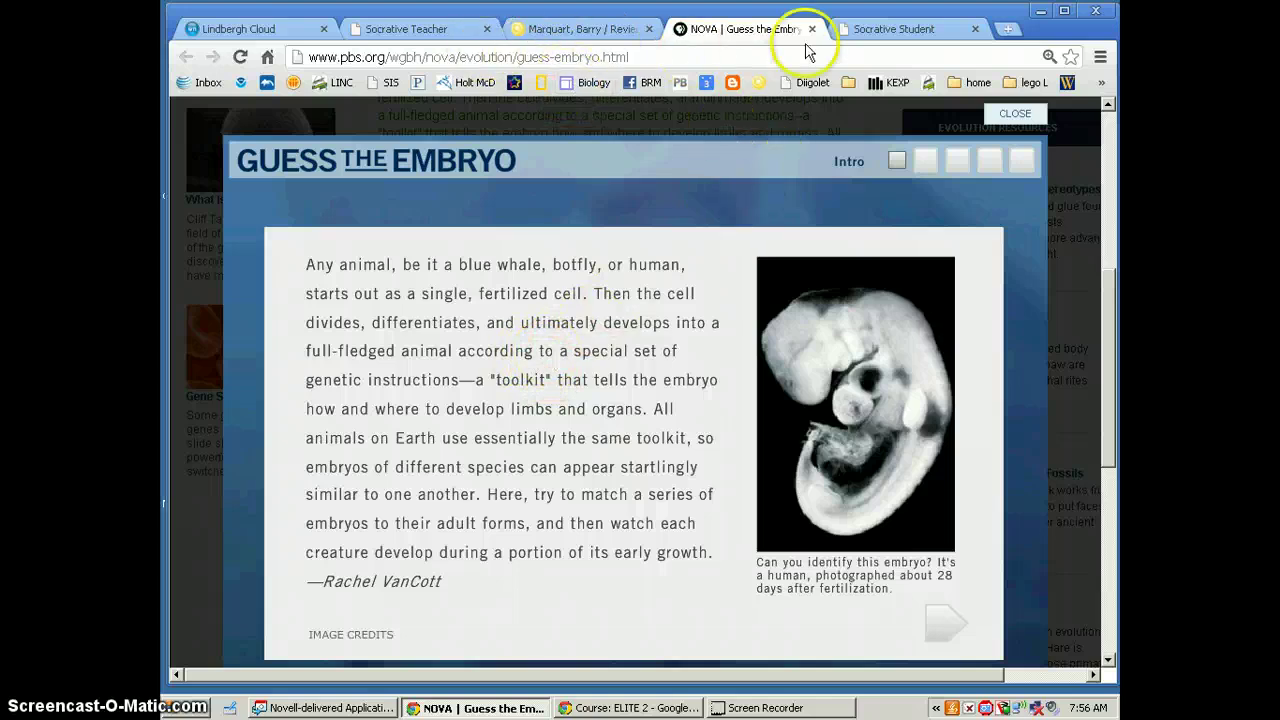
left_click(882, 32)
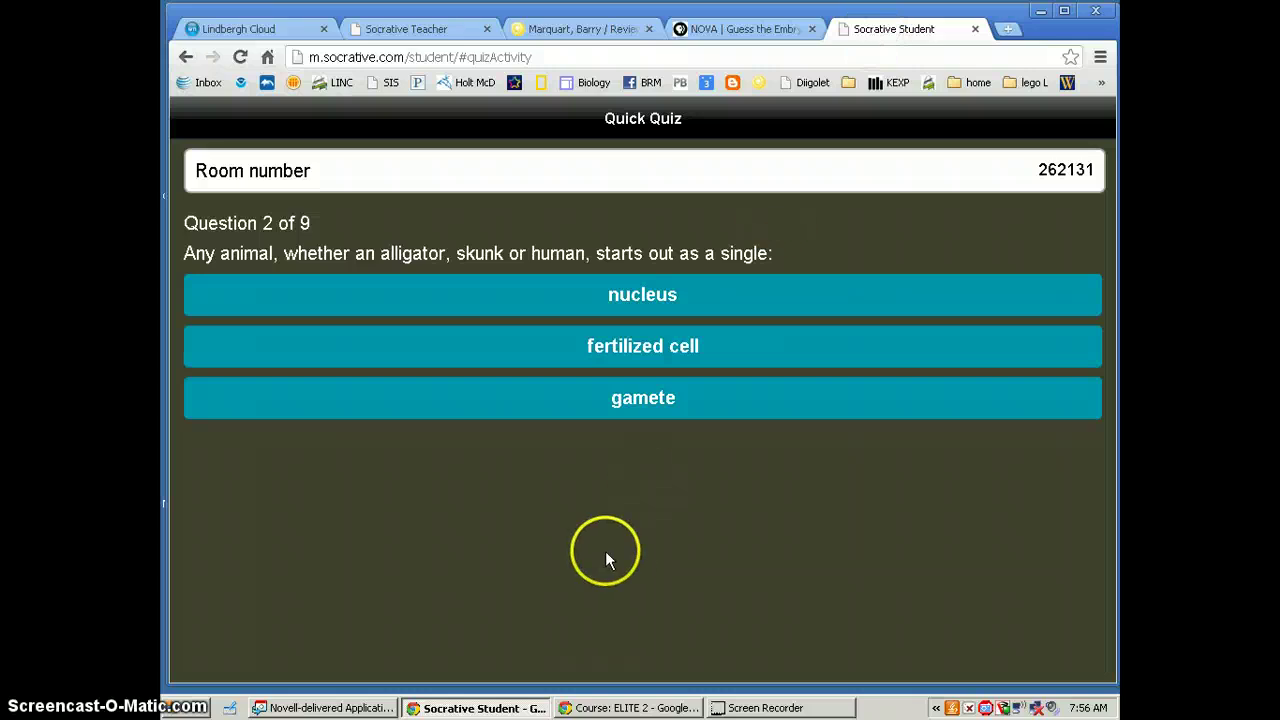
Answer 'fertilized cell' for Question 2, advance to Question 3, and return to the interactive
left_click(643, 347)
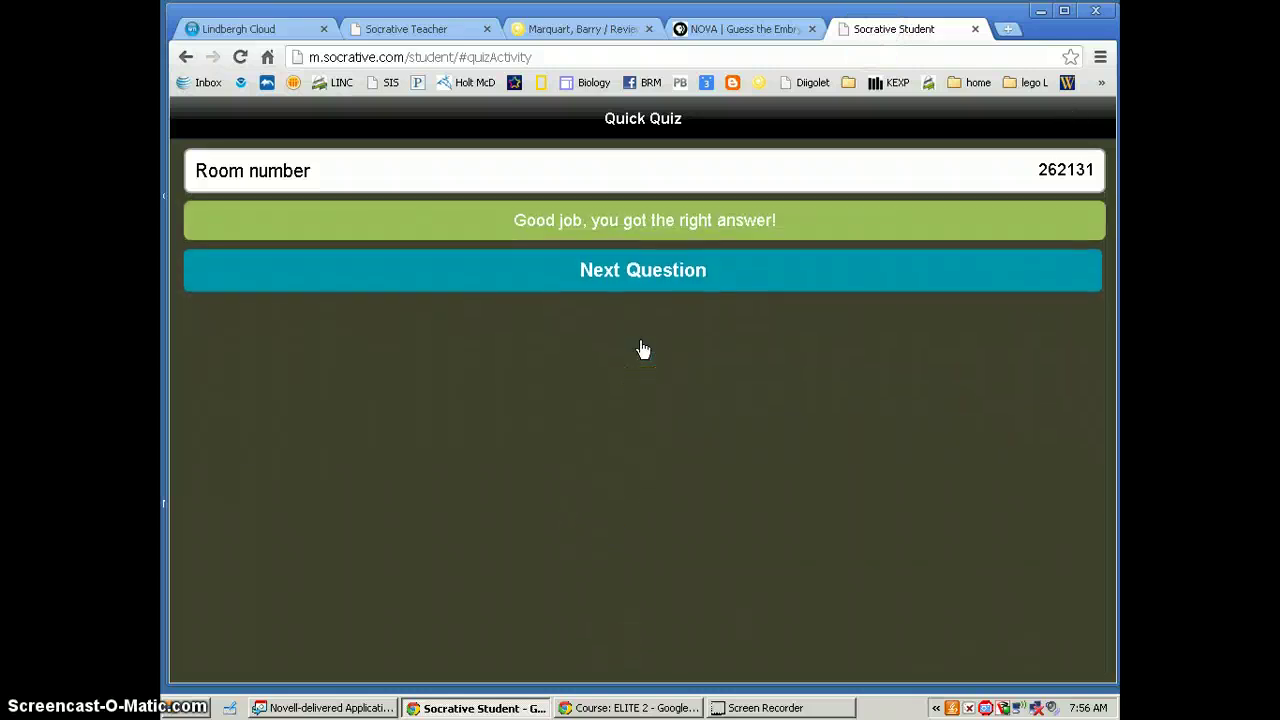
left_click(652, 285)
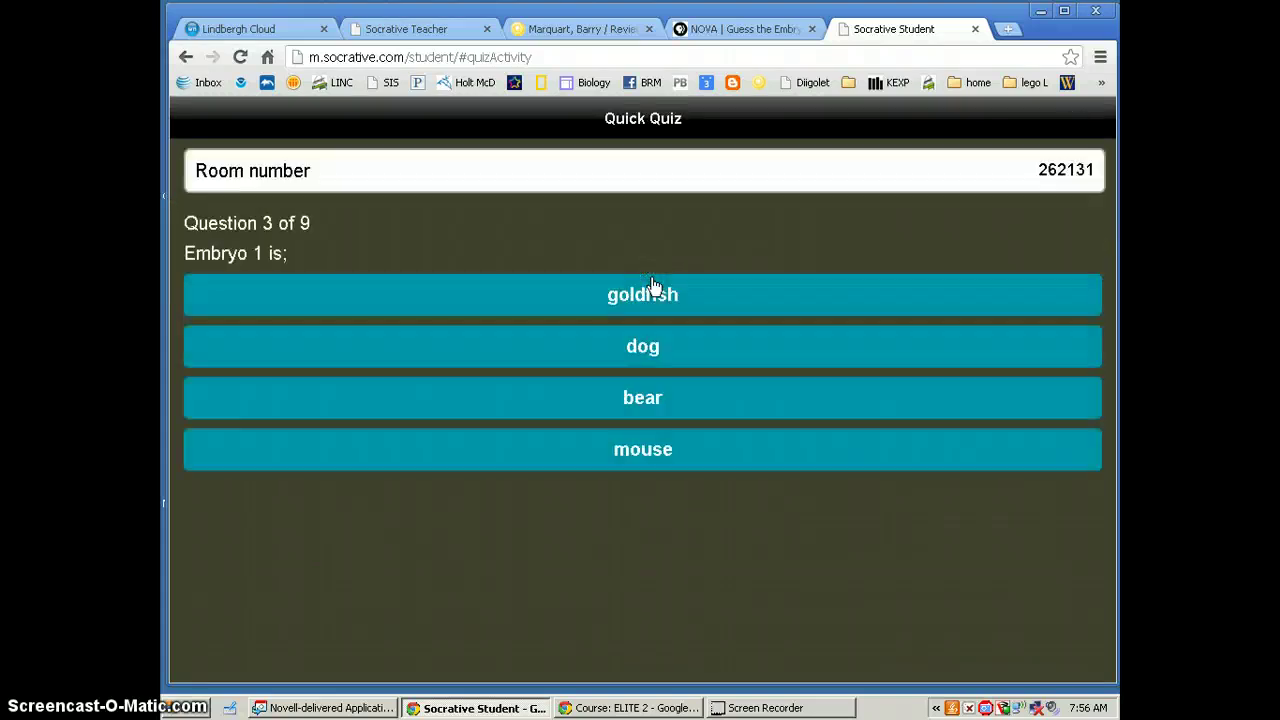
left_click(673, 33)
left_click(765, 38)
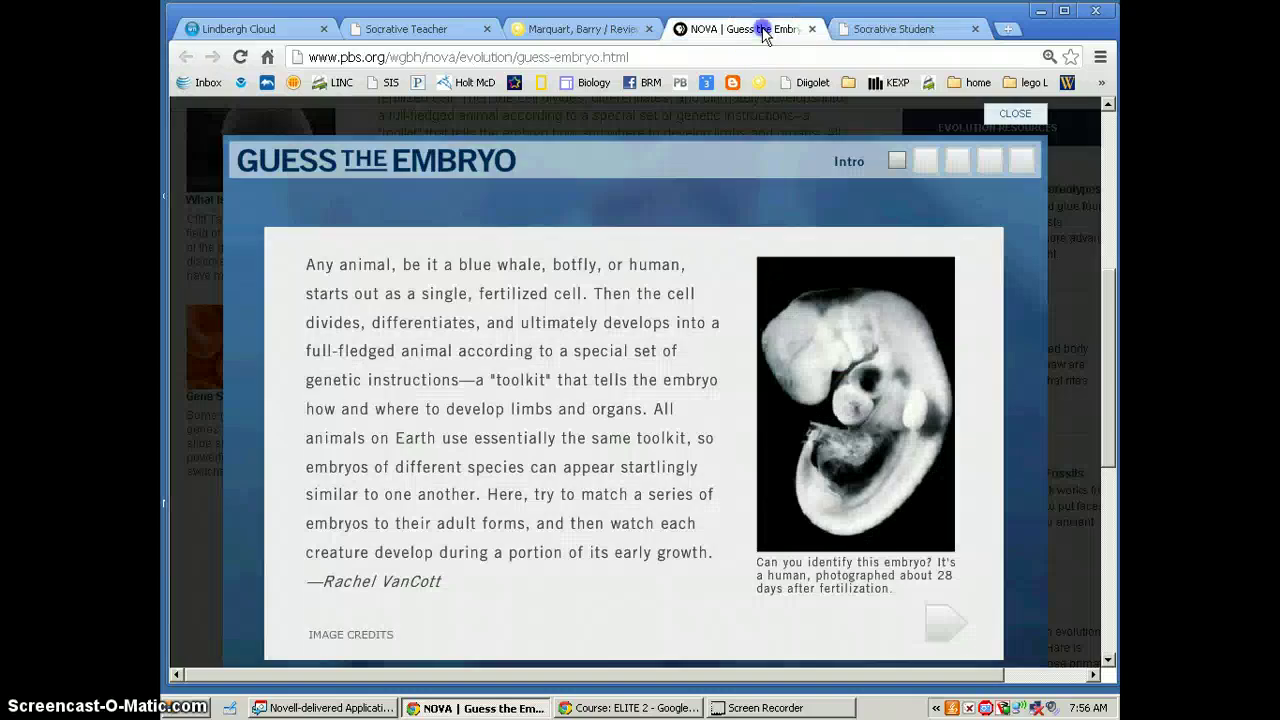